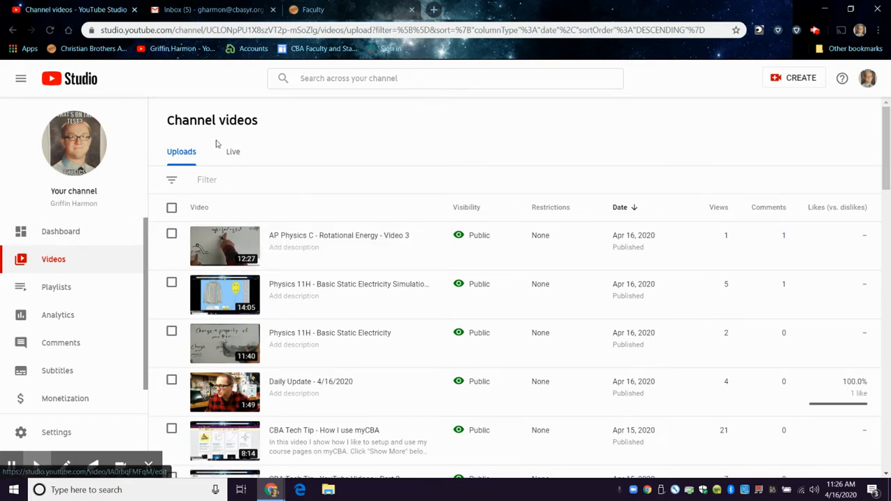
- Search Google for "youtube" and open the YouTube home page from the results
left_click(179, 51)
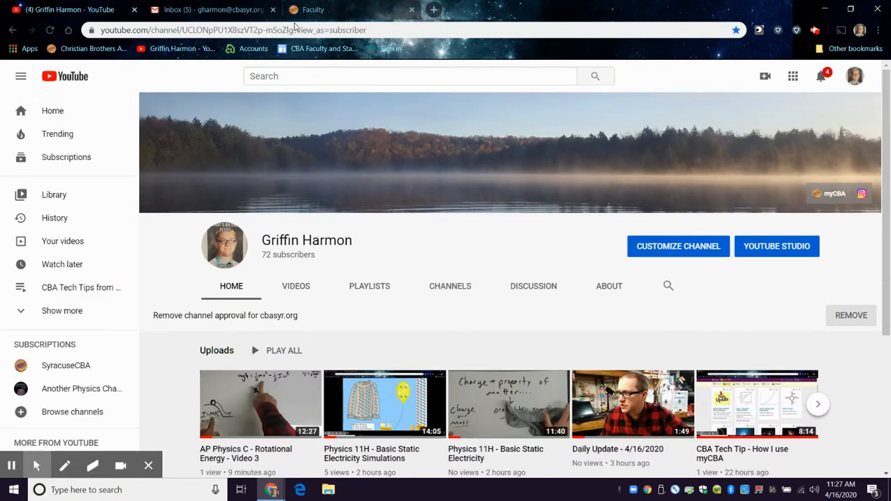
left_click(275, 31)
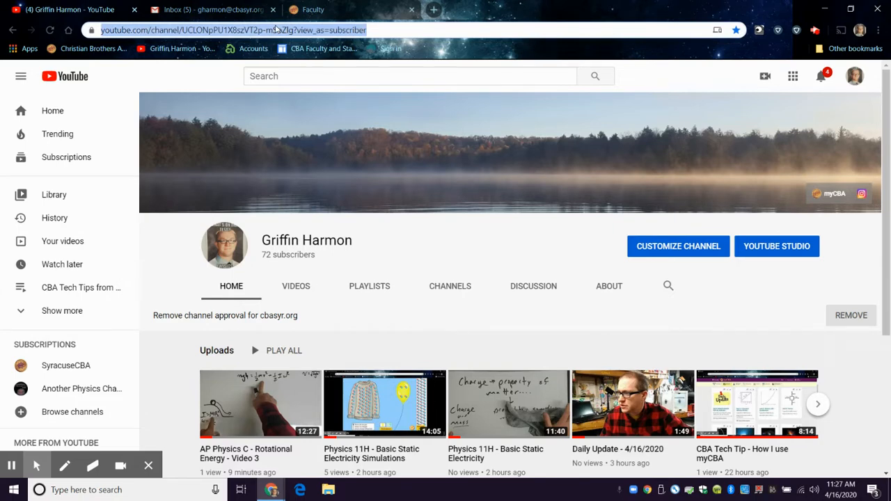
type("youtu")
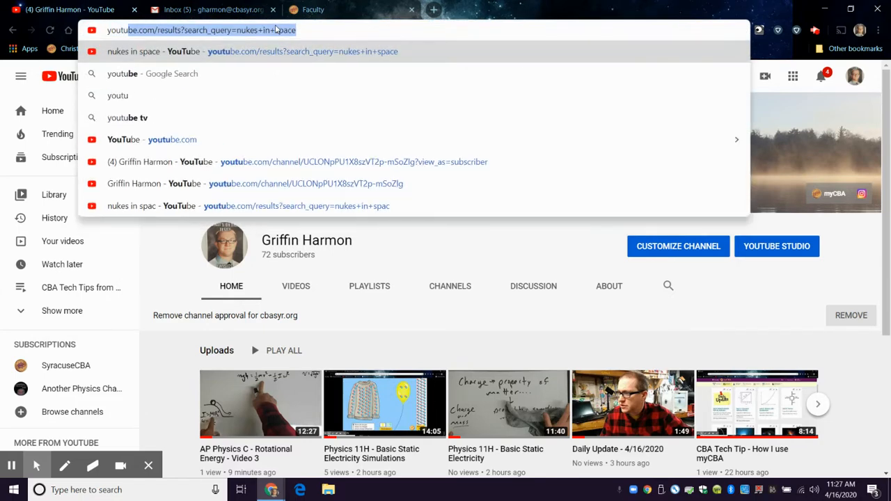
left_click(168, 74)
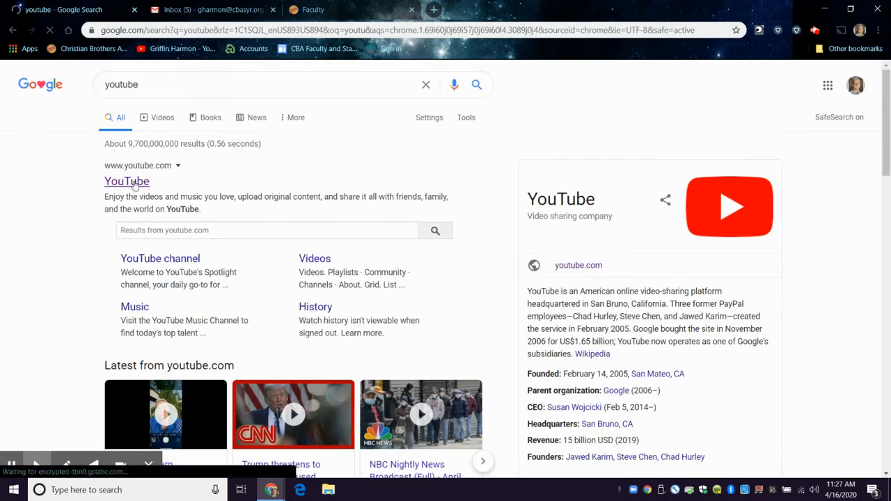
left_click(129, 183)
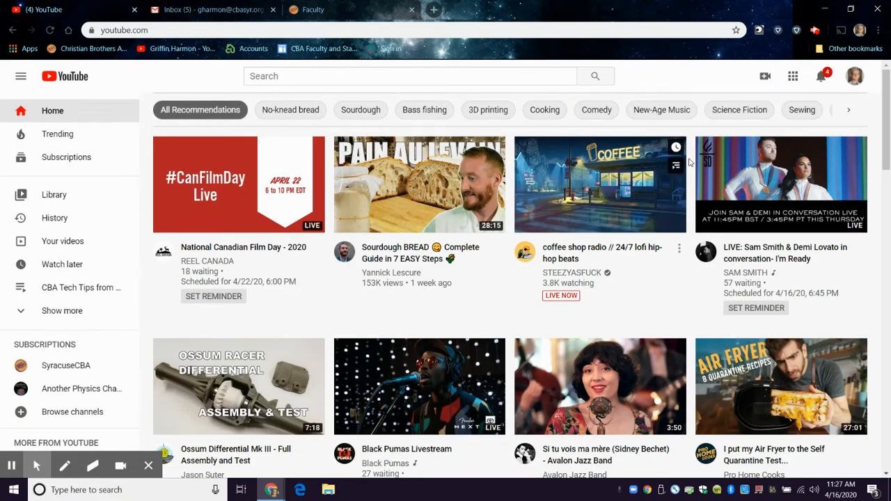
- Open your own channel page from the account options and look over its uploads
left_click(855, 77)
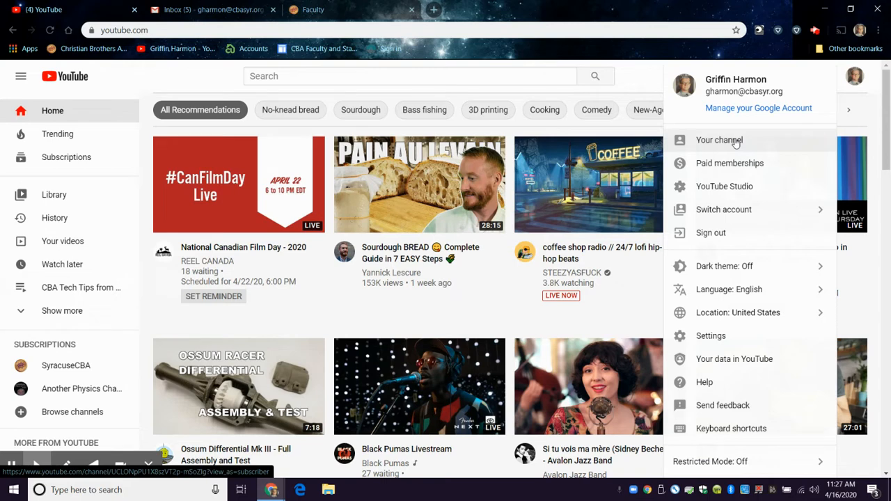
left_click(844, 79)
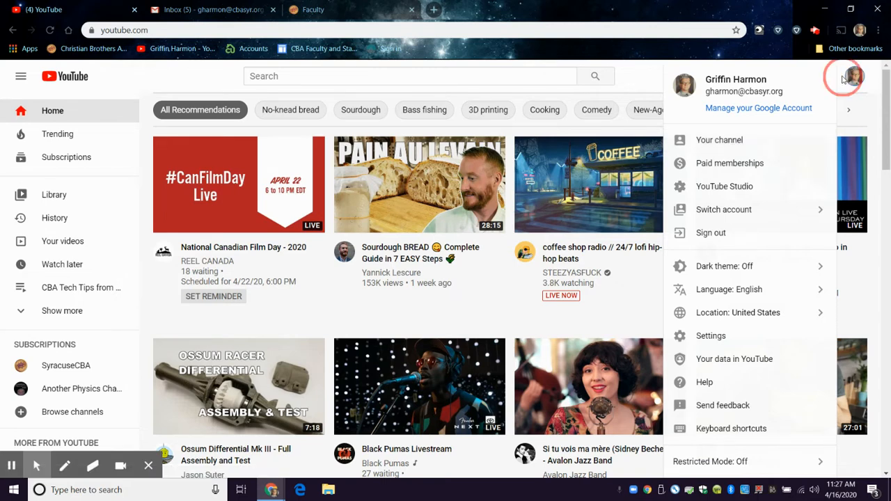
left_click(744, 141)
left_click(725, 141)
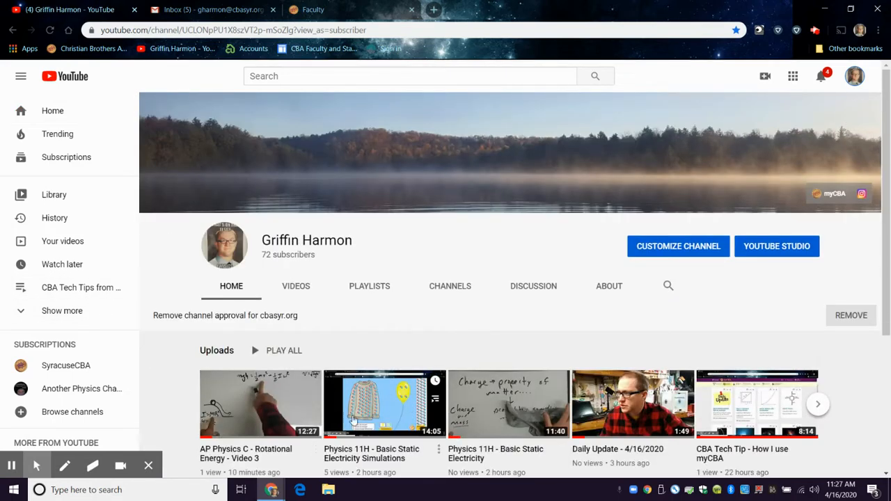
scroll(330, 369, "down", 2)
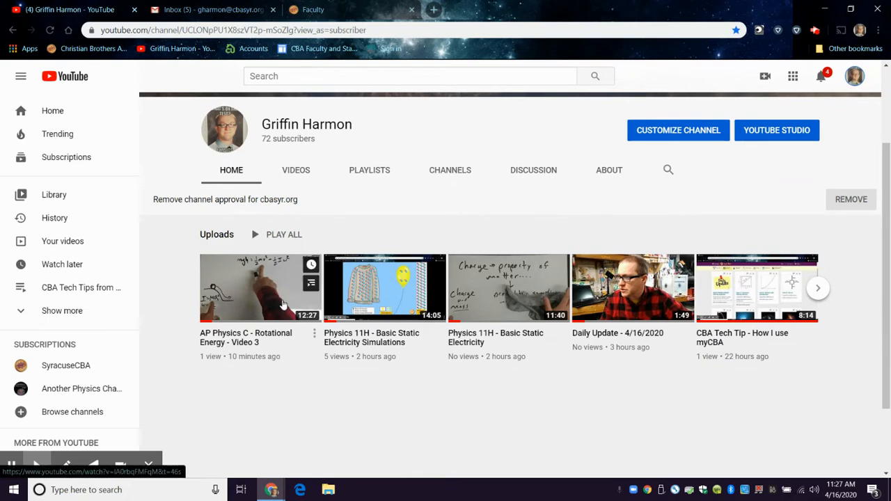
scroll(298, 319, "up", 2)
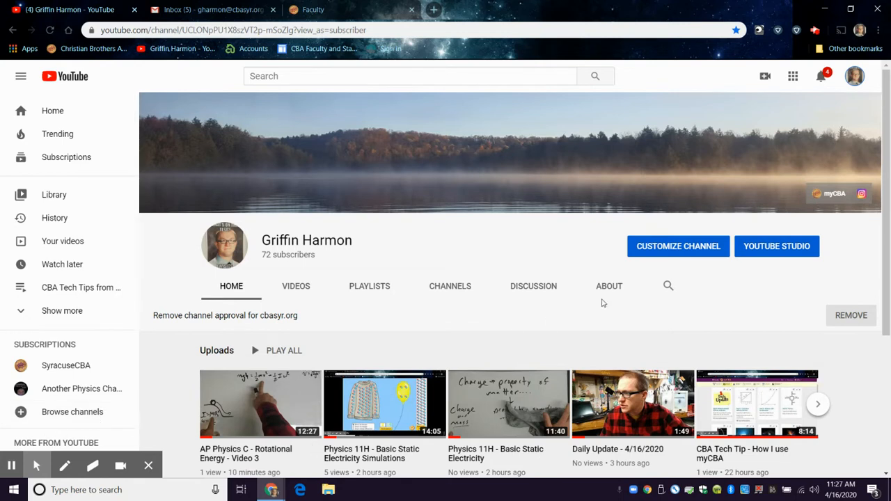
- Open YouTube Studio from the channel page and display the list of uploaded channel videos
left_click(760, 255)
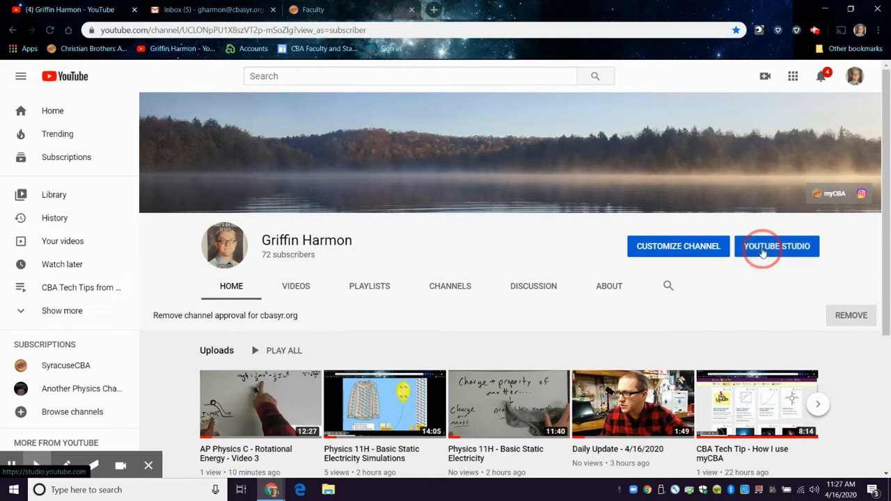
left_click(766, 252)
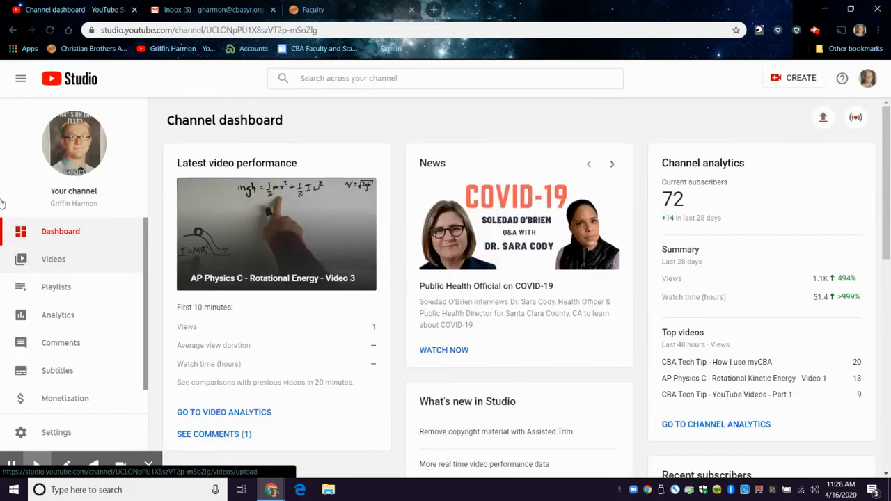
left_click(57, 269)
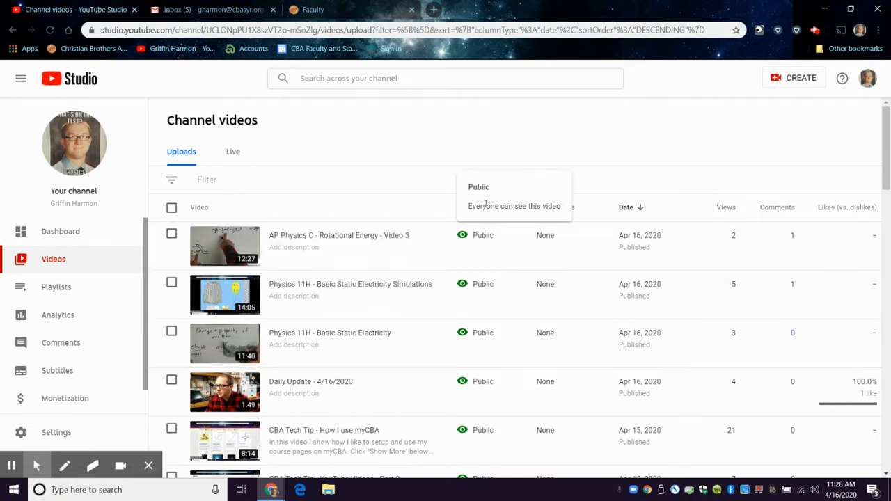
- Check the visibility choices and the title and description editor of "AP Physics C - Rotational Energy - Video 3", closing both without changes
left_click(491, 234)
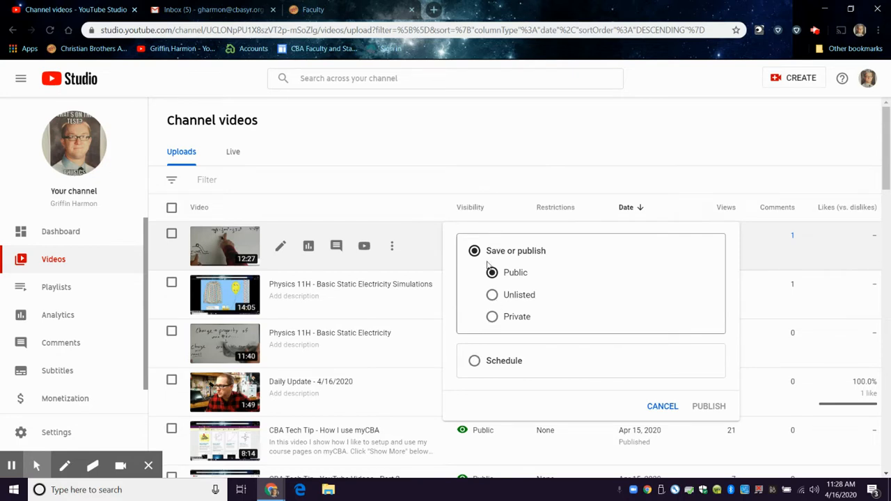
left_click(460, 168)
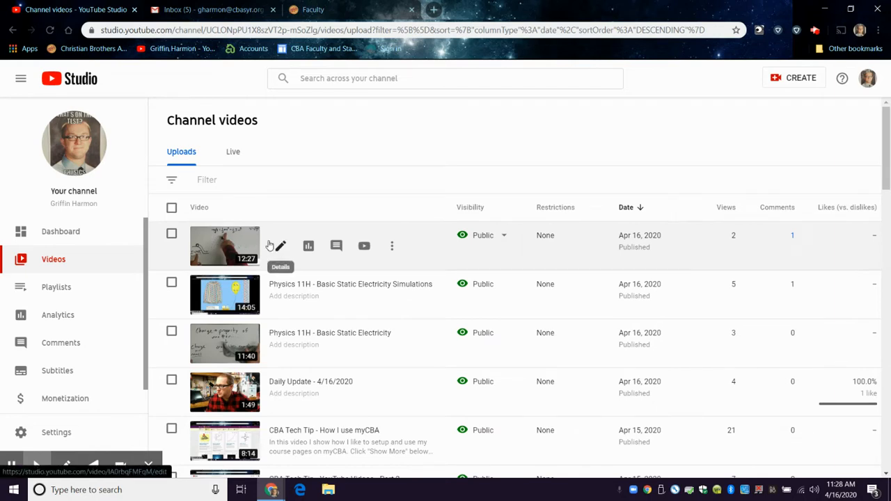
left_click(393, 246)
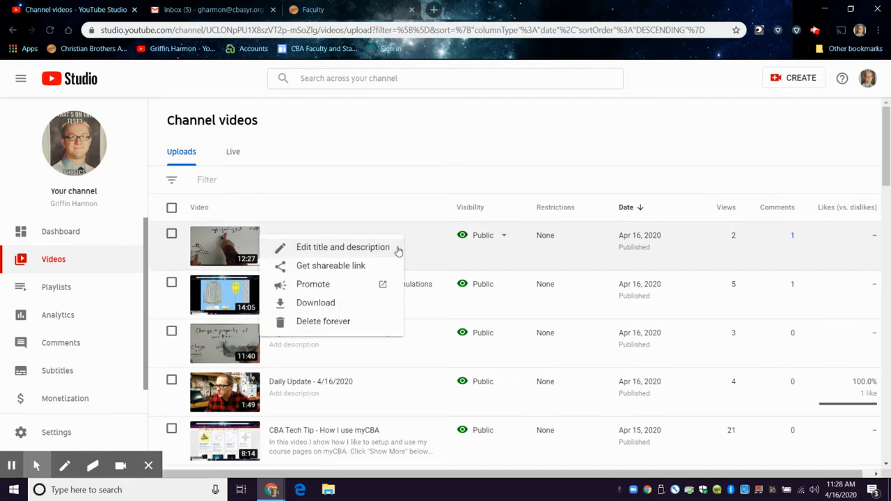
left_click(334, 248)
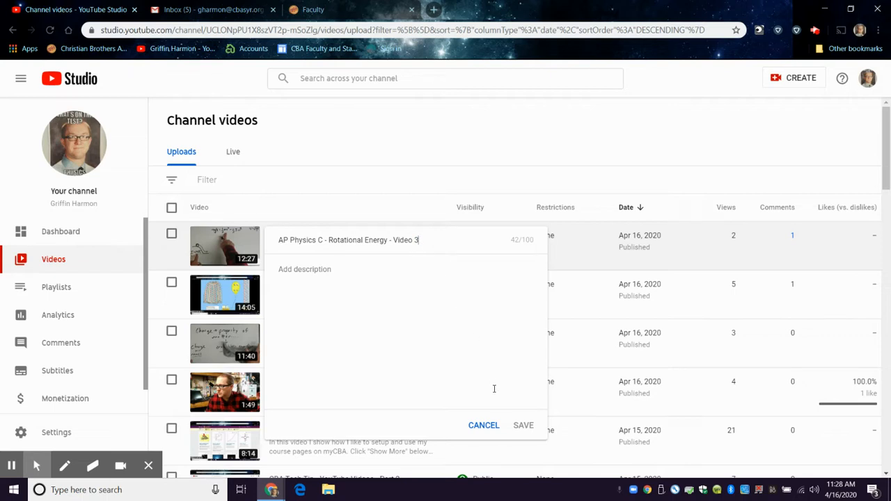
left_click(481, 425)
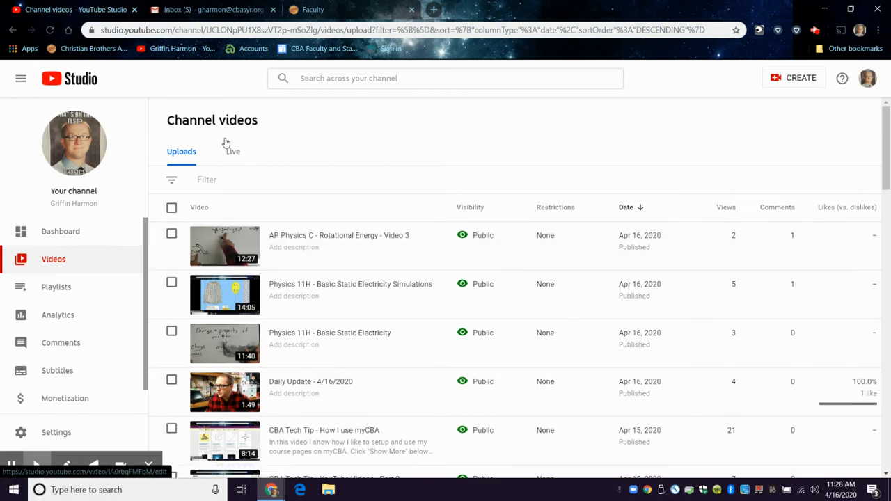
- Look at the AP Physics C topics page in myCBA and return to the Studio video list
mouse_move(383, 254)
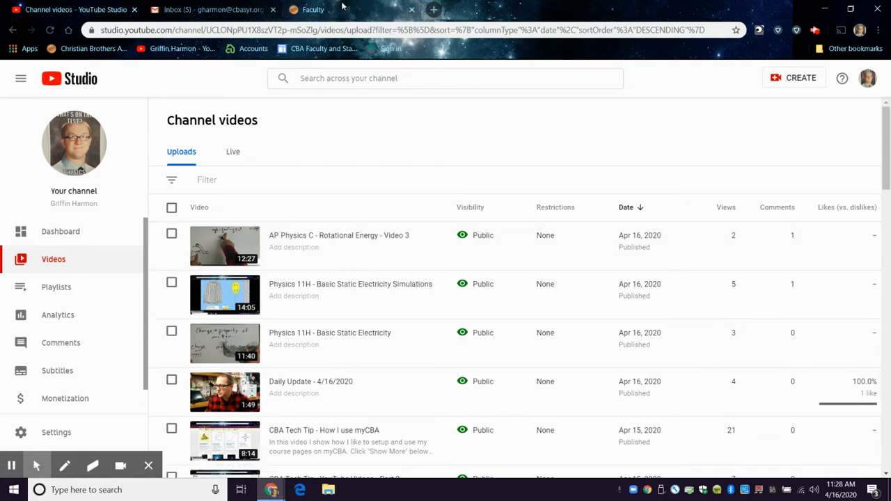
left_click(390, 9)
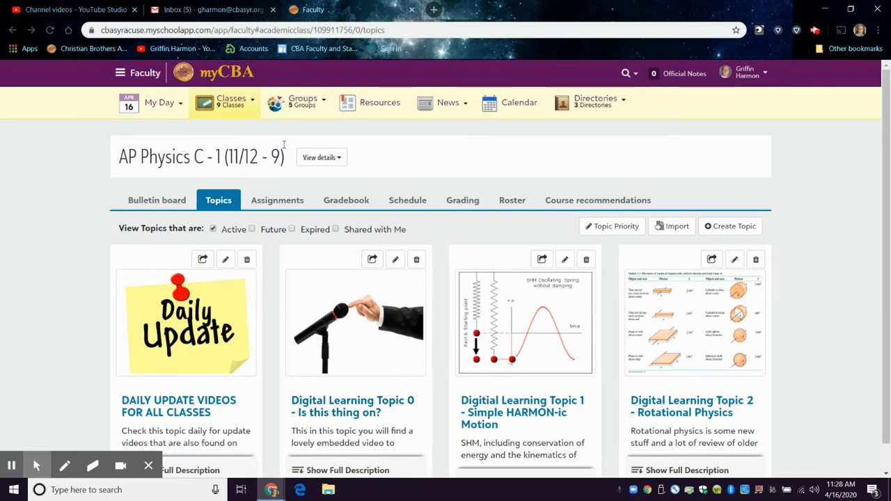
left_click(31, 10)
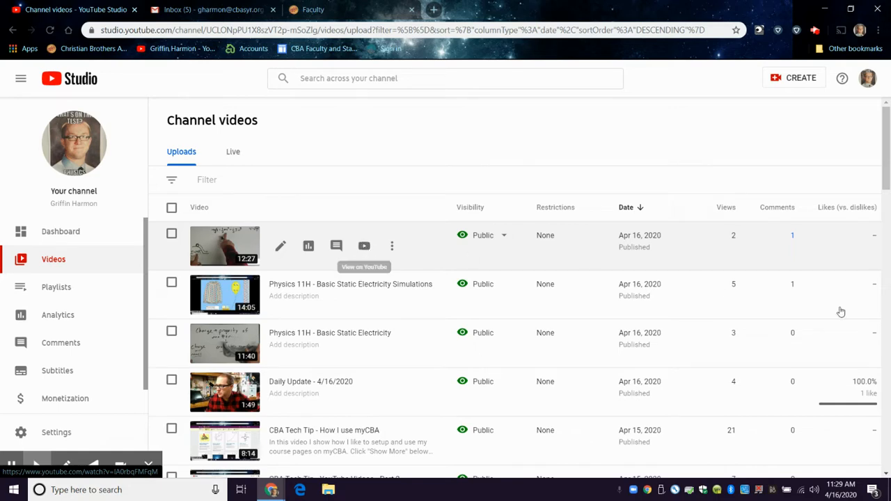
- Review the comments on "AP Physics C - Rotational Energy - Video 3" and return to the channel videos
left_click(793, 236)
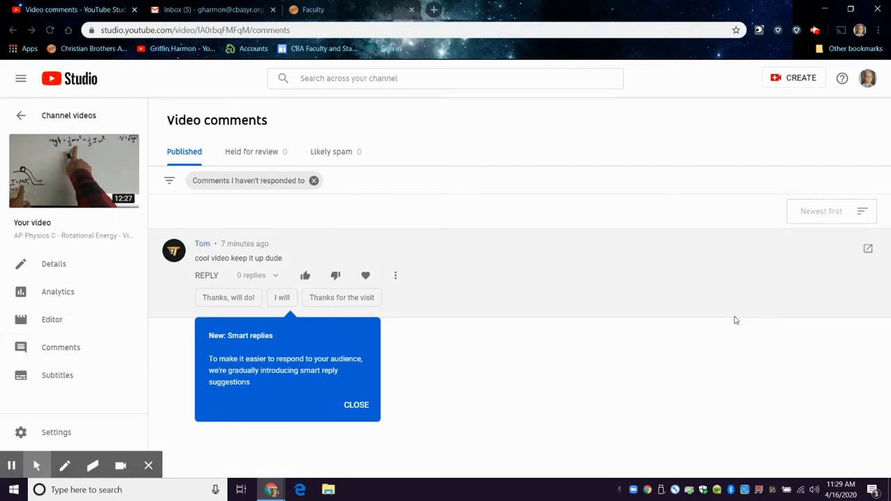
left_click(21, 116)
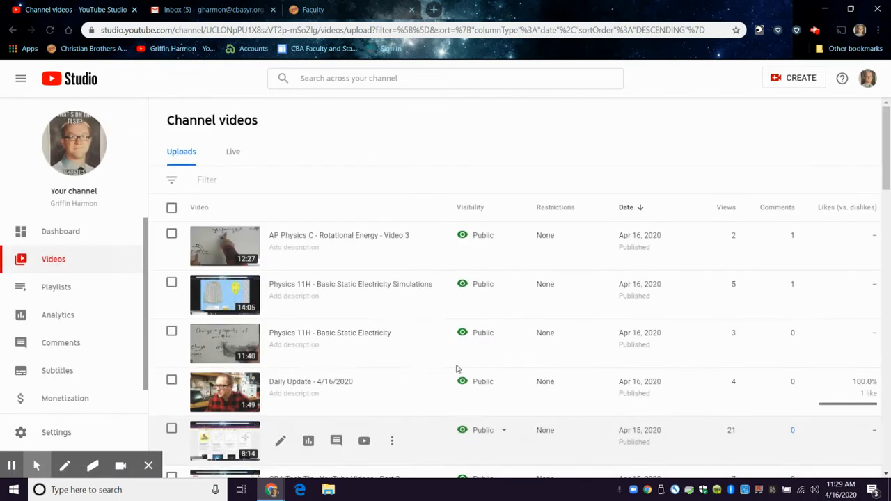
- Open "AP Physics C - Rotational Energy - Video 3" on YouTube and display its sharing options
left_click(363, 245)
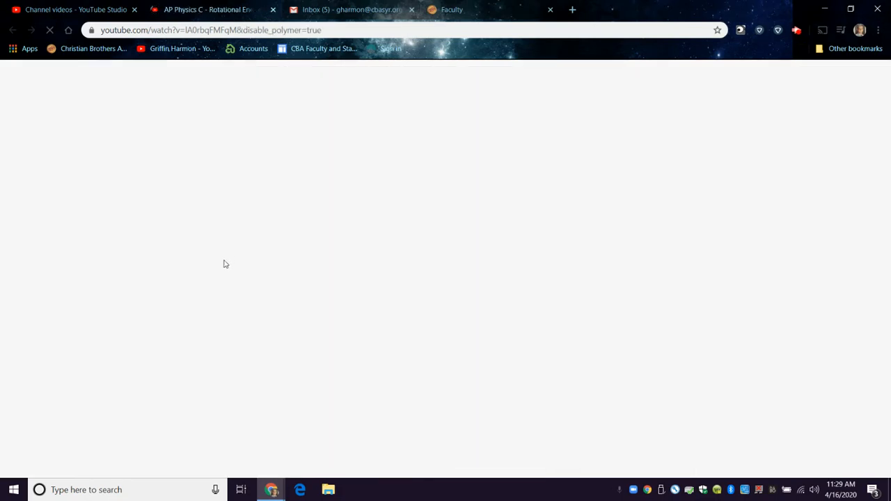
scroll(226, 257, "down", 2)
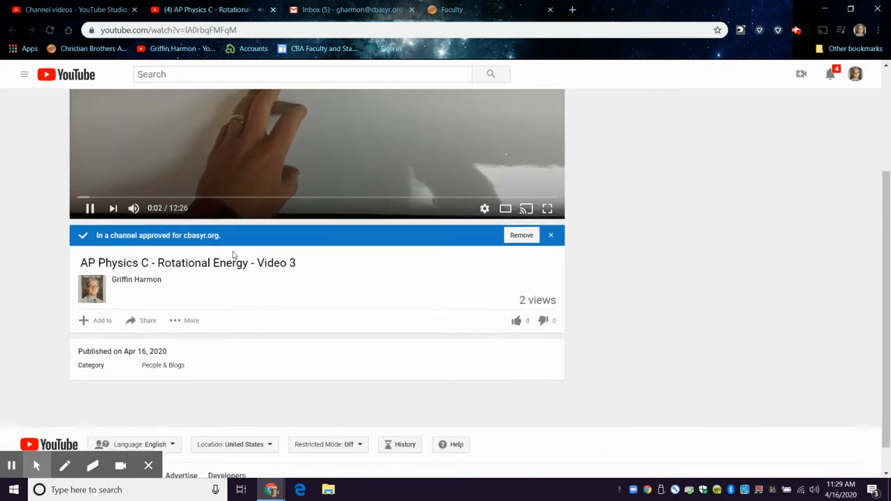
scroll(234, 255, "down", 1)
scroll(233, 256, "up", 1)
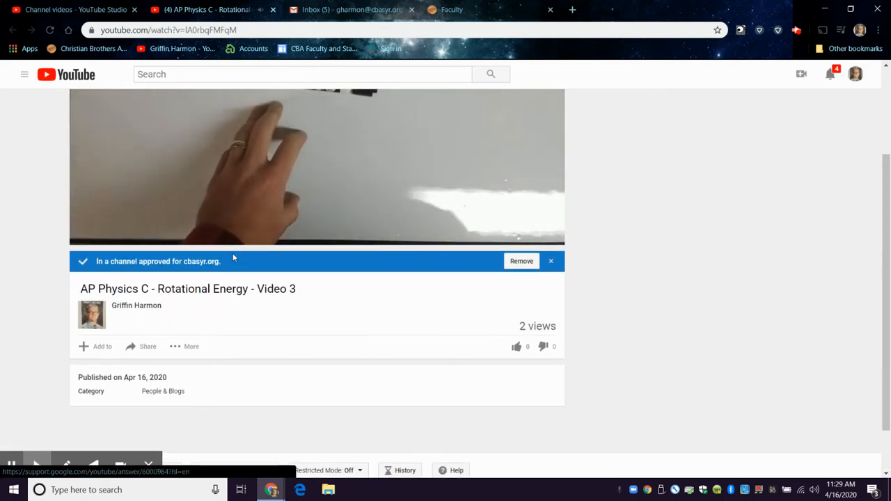
scroll(233, 257, "up", 1)
scroll(229, 262, "up", 1)
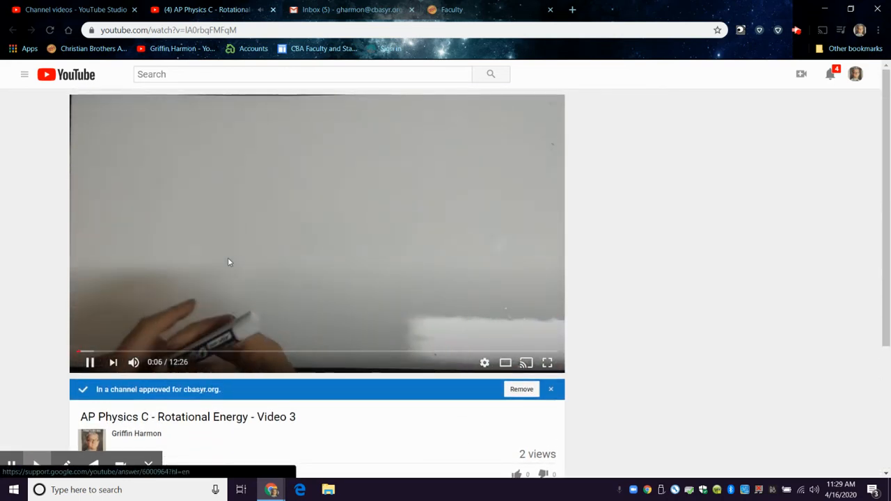
scroll(229, 260, "down", 3)
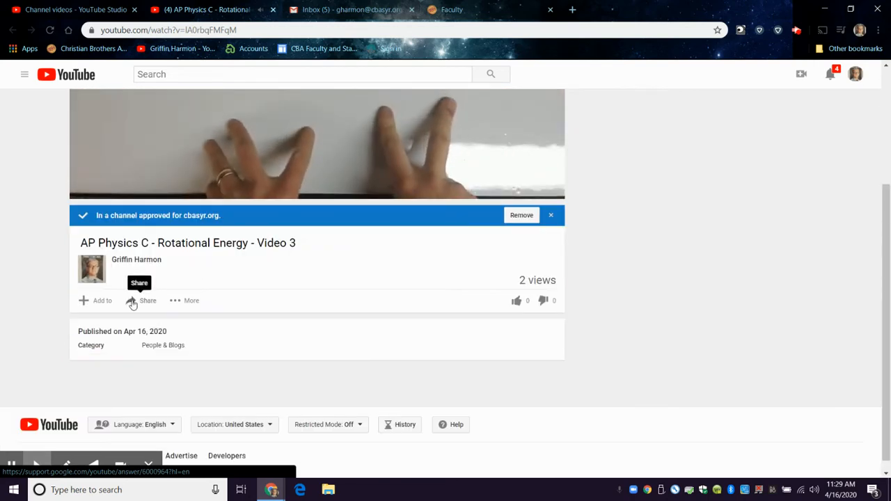
left_click(133, 301)
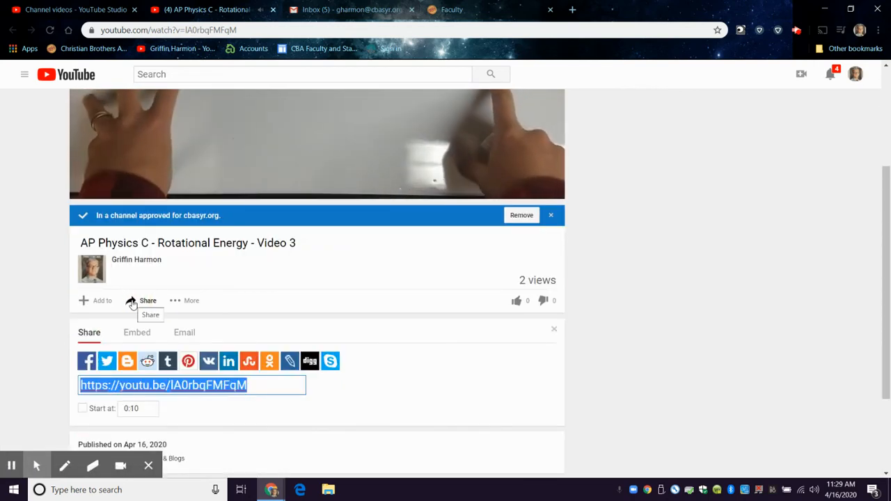
- Look over the video player's own options for copying the URL or embed code and dismiss them
scroll(239, 137, "up", 2)
right_click(239, 139)
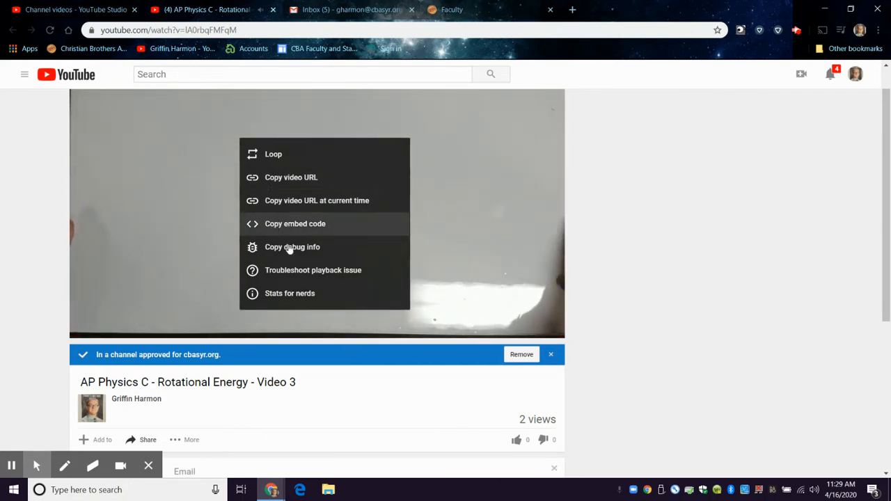
left_click(669, 318)
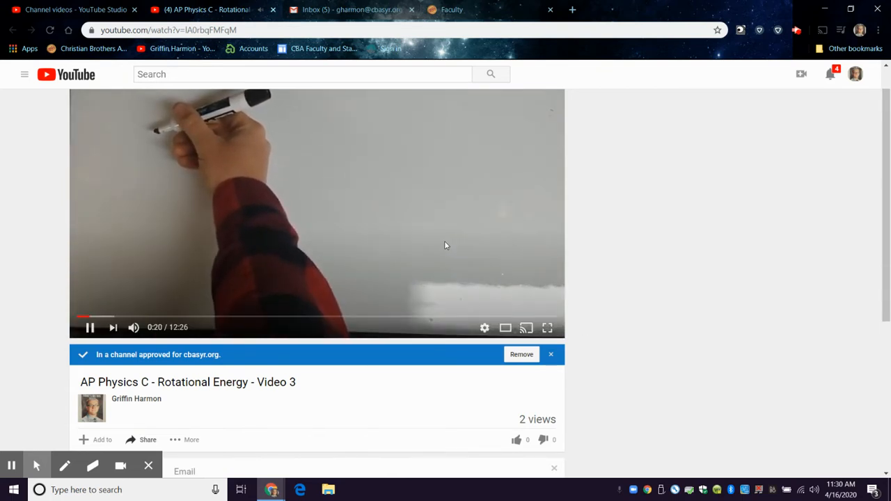
- Show the Embed version of the video's sharing options and copy the full iframe code
scroll(637, 348, "down", 3)
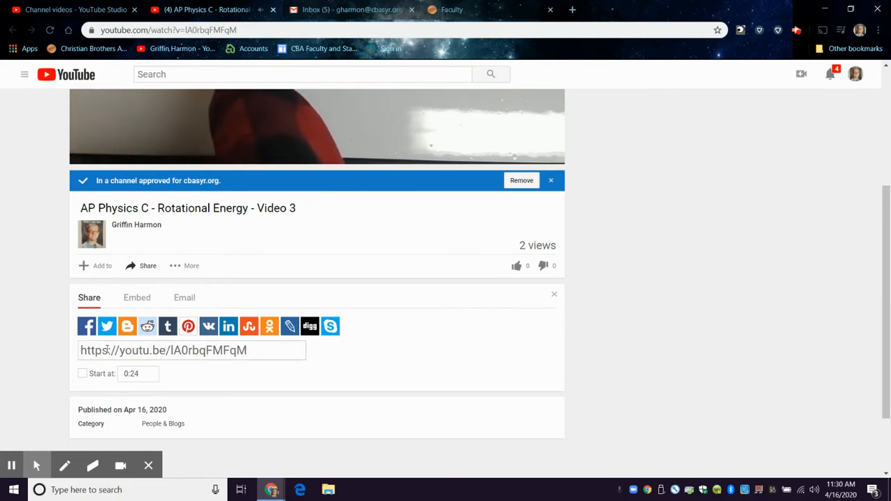
left_click_drag(106, 350, 193, 352)
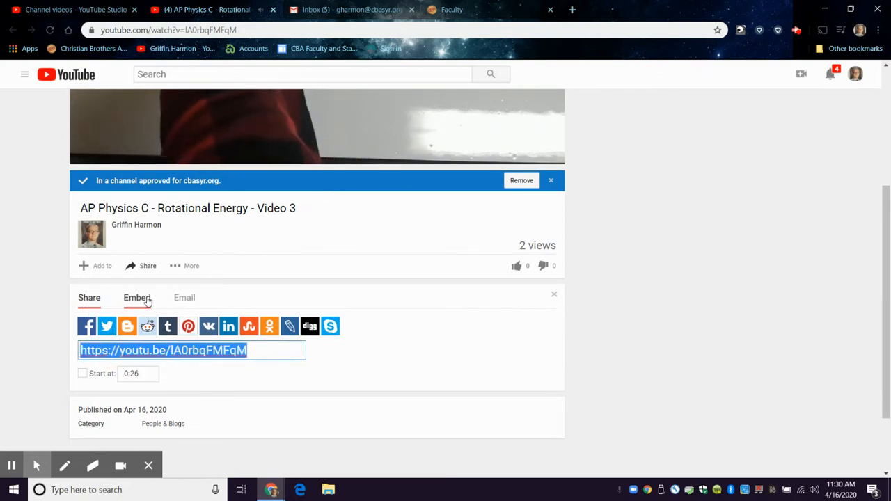
left_click(139, 298)
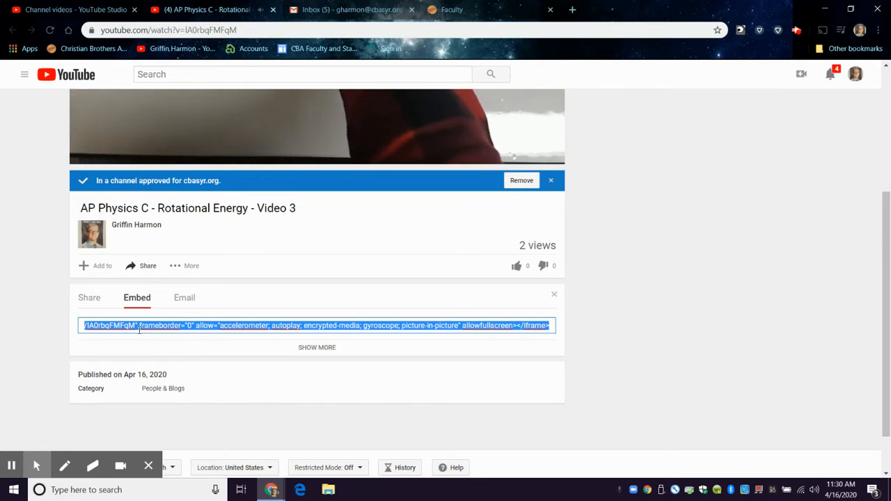
right_click(140, 330)
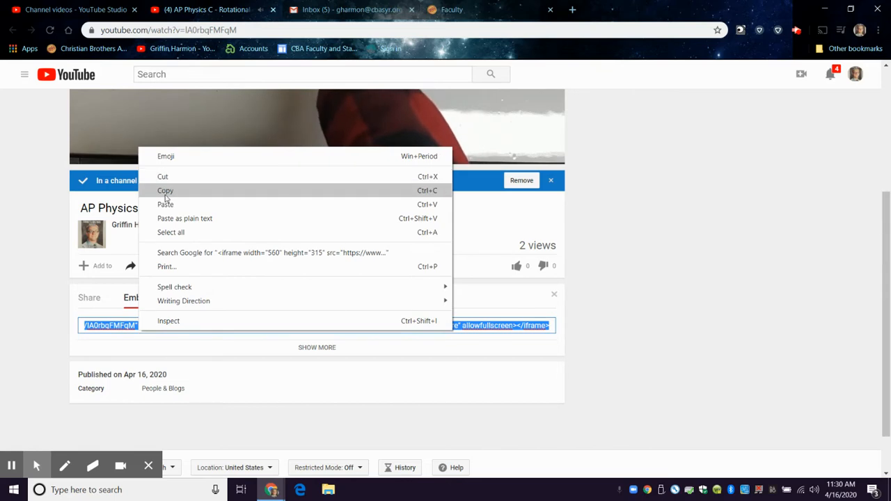
- Switch to the myCBA class page and open "Digital Learning Topic 2 - Rotational Physics" for editing
left_click(442, 11)
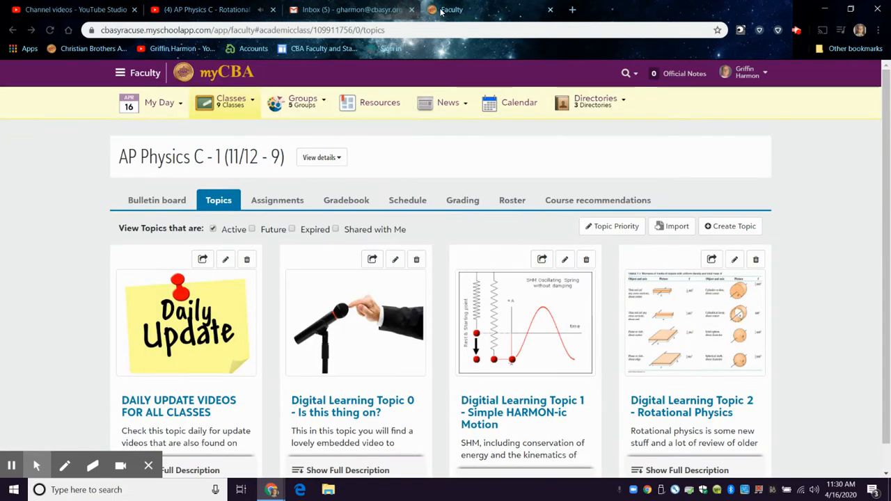
scroll(586, 302, "down", 1)
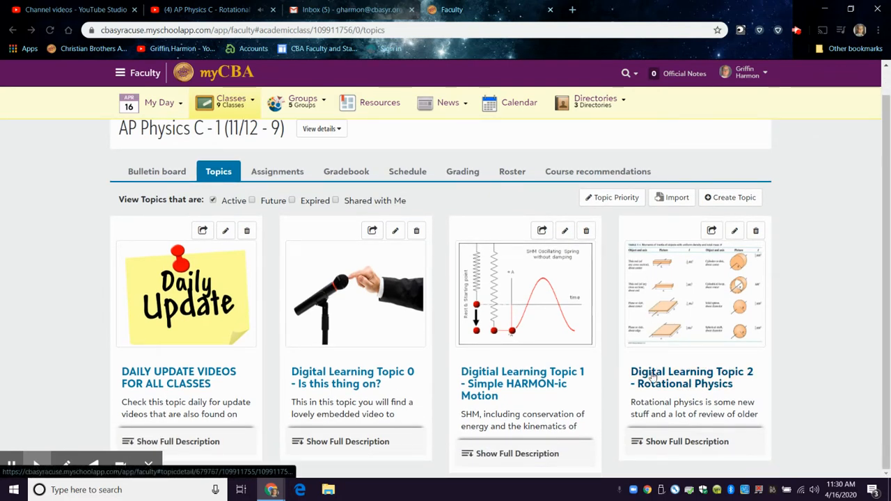
left_click(735, 233)
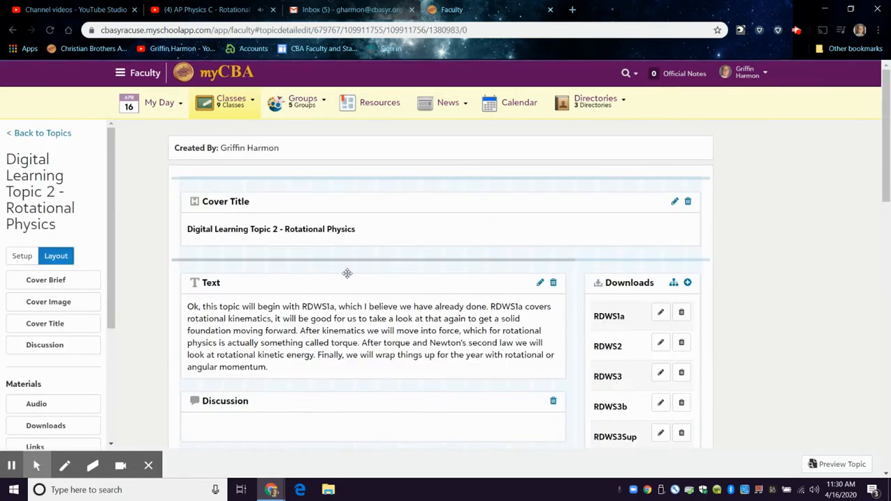
scroll(347, 273, "down", 8)
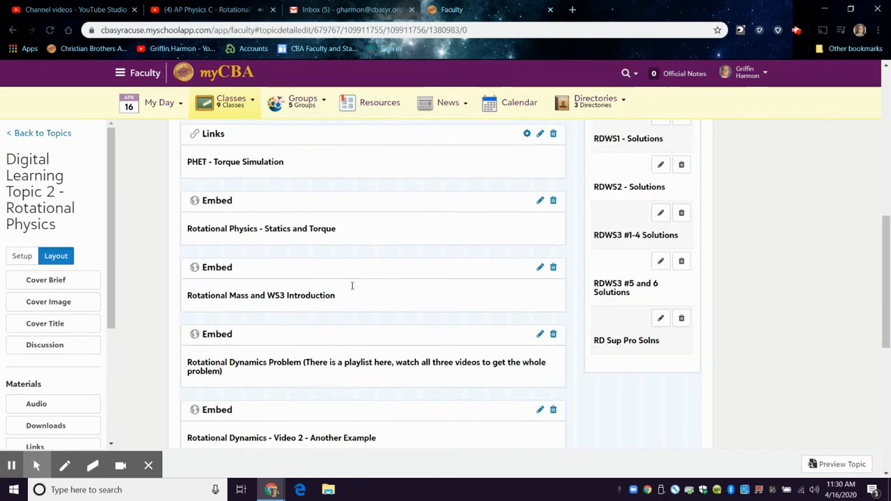
scroll(348, 282, "down", 10)
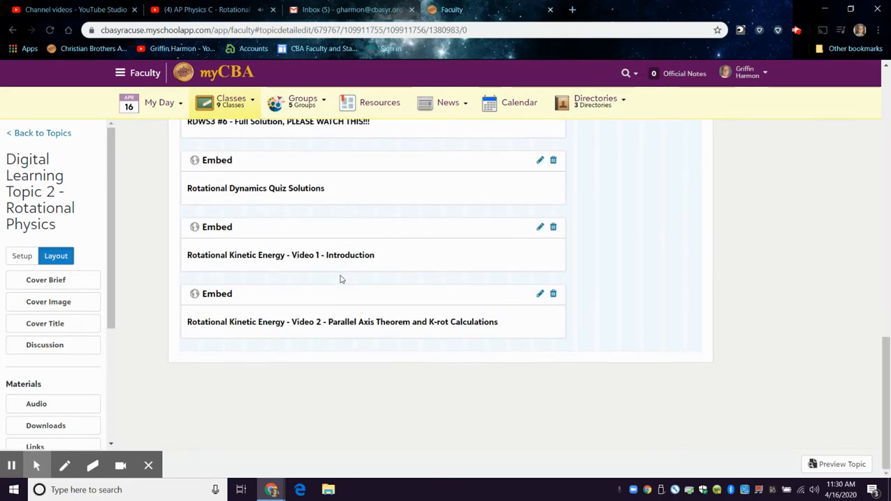
scroll(41, 341, "down", 3)
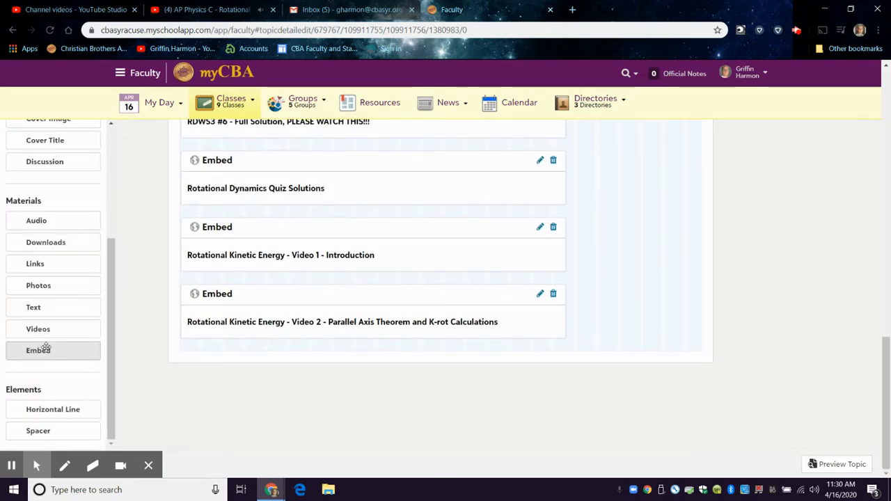
left_click_drag(45, 348, 332, 348)
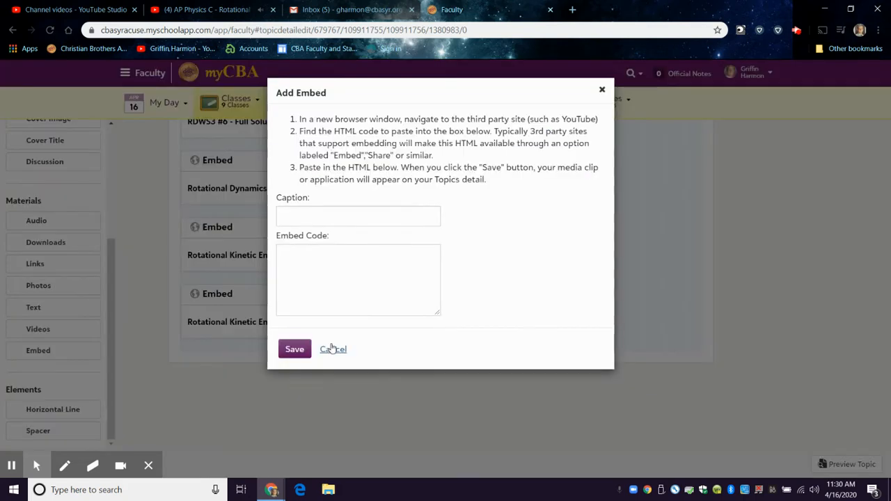
left_click(310, 220)
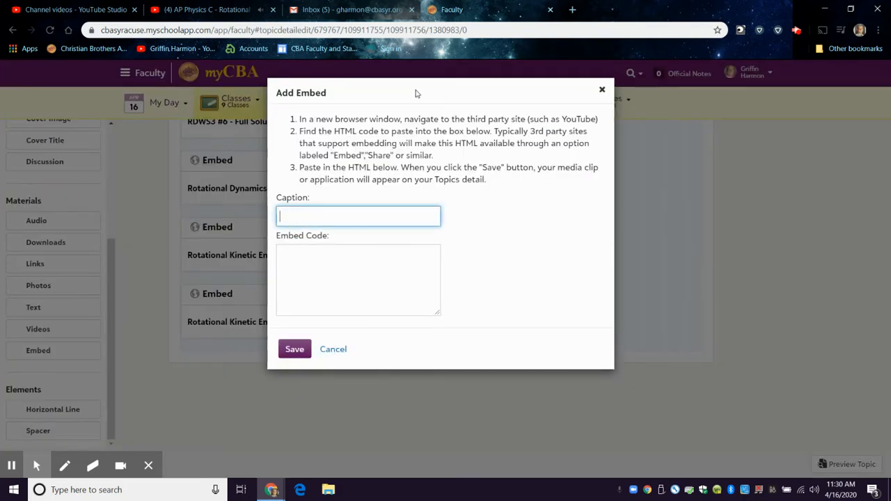
left_click_drag(476, 119, 259, 288)
left_click(333, 348)
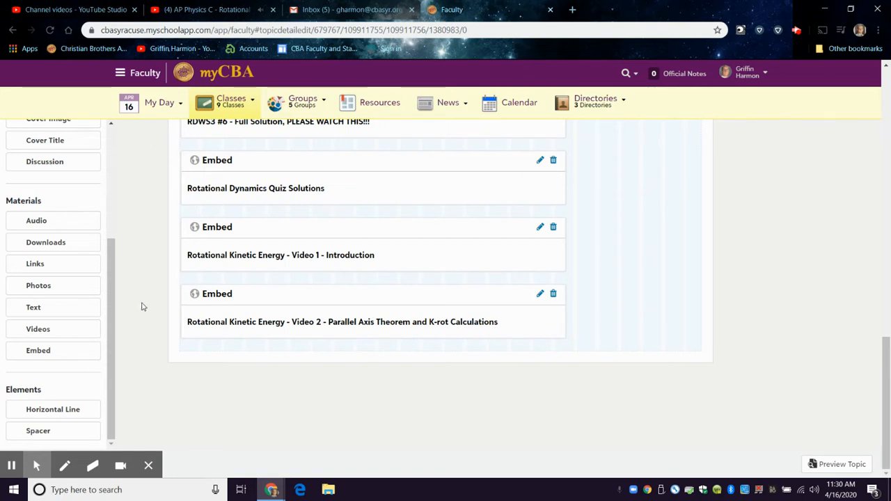
- Add an Embed item beneath the topic's last video and caption it "Rotational Kinetic Energy - Conservation of Energy Problem"
left_click_drag(49, 351, 275, 362)
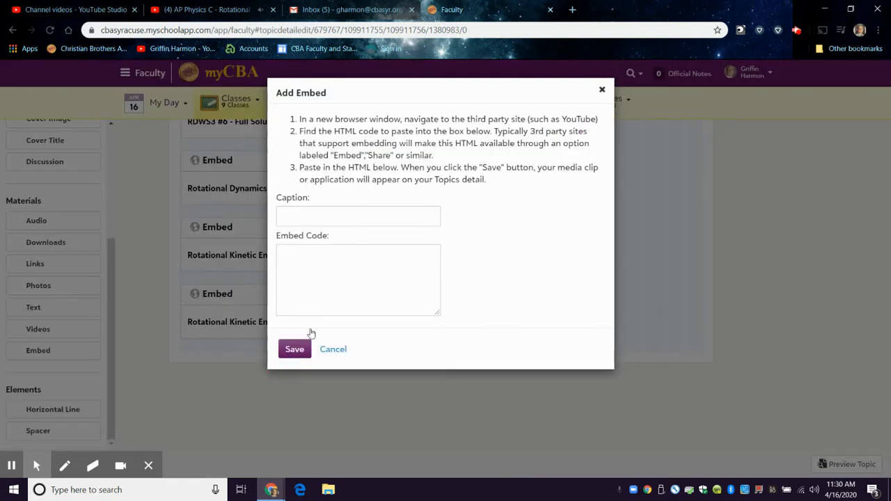
left_click(302, 219)
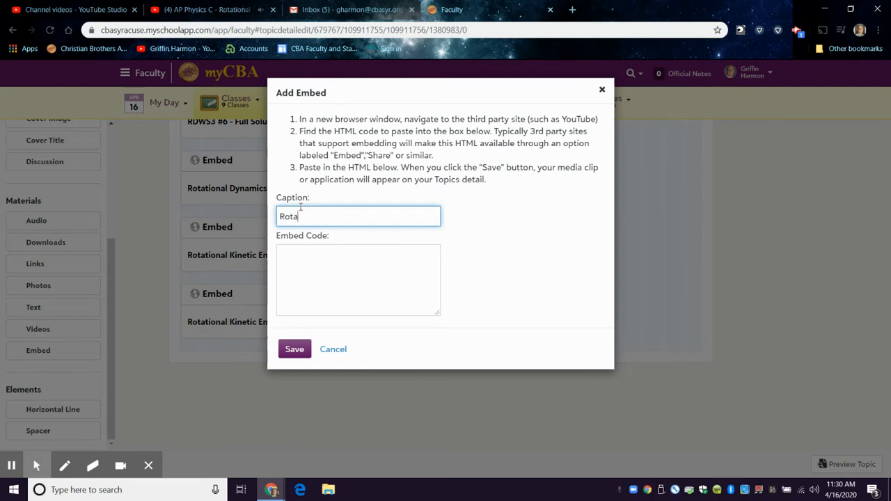
type("Rotational Kineti")
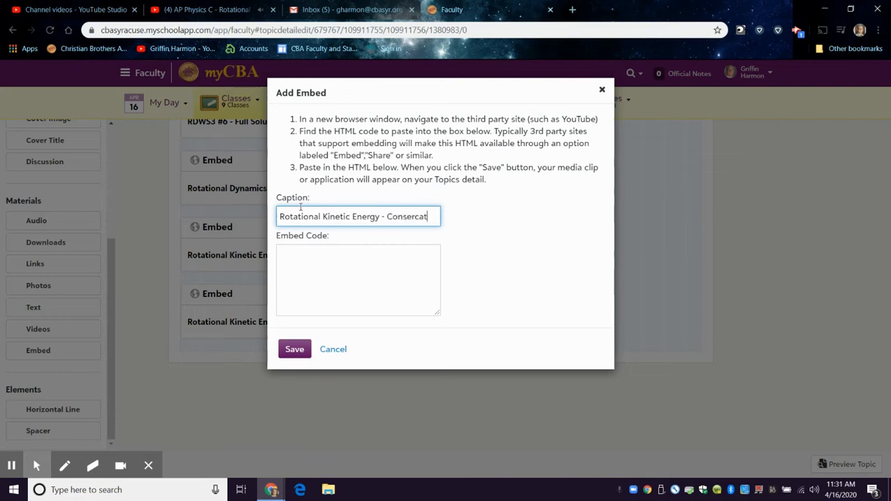
type("c Energy - Conservation of ")
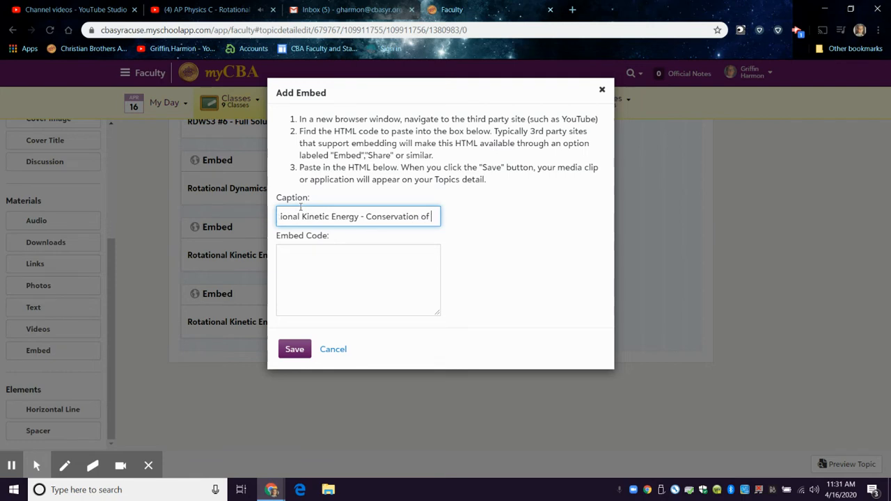
type("Energy Problem")
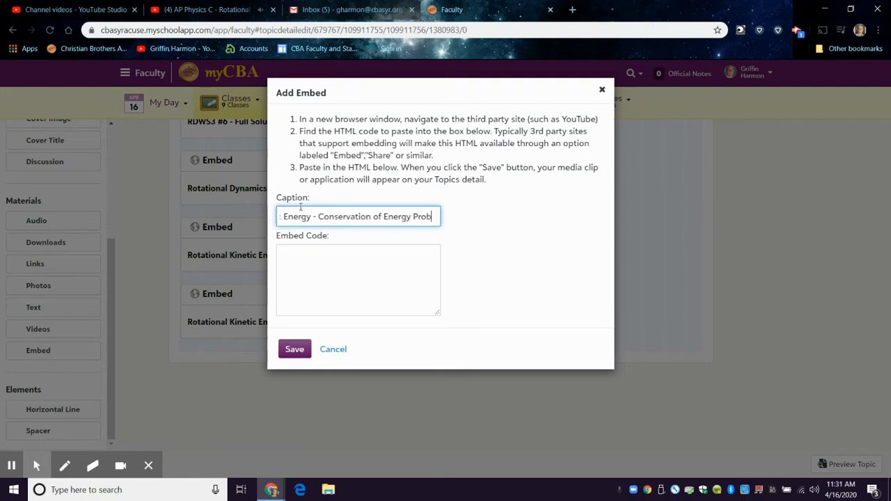
- Paste the copied iframe code as the new item's embed code, save it, and check it in the topic layout
left_click(309, 271)
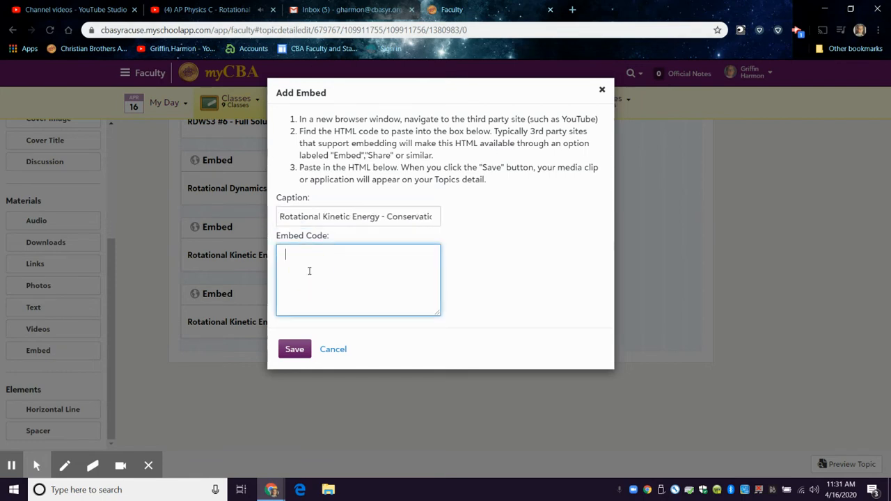
right_click(309, 271)
left_click(340, 366)
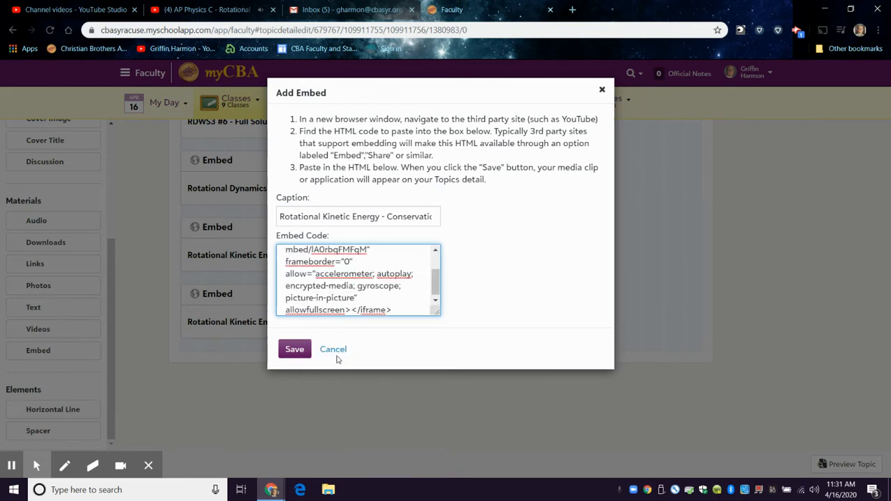
scroll(348, 279, "up", 2)
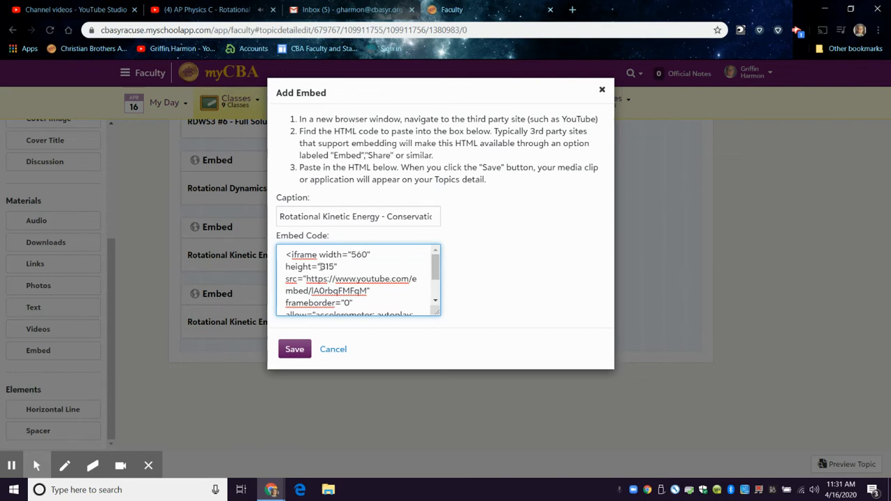
left_click(295, 351)
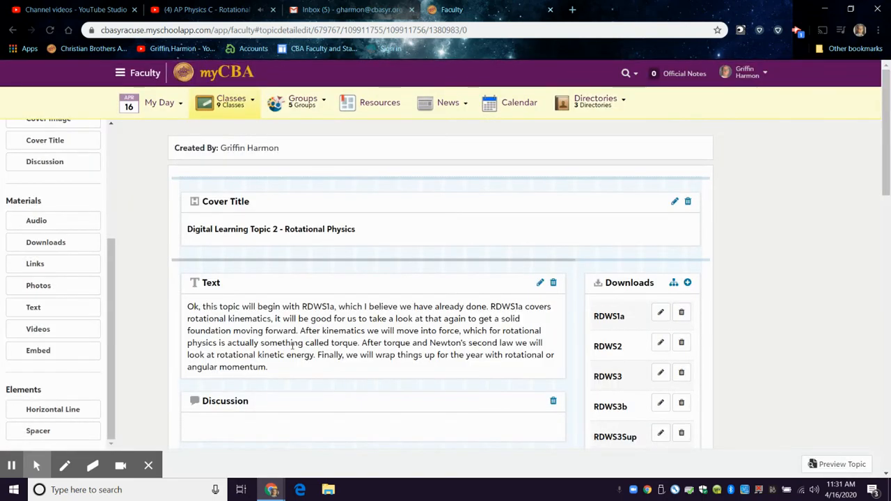
scroll(292, 347, "down", 20)
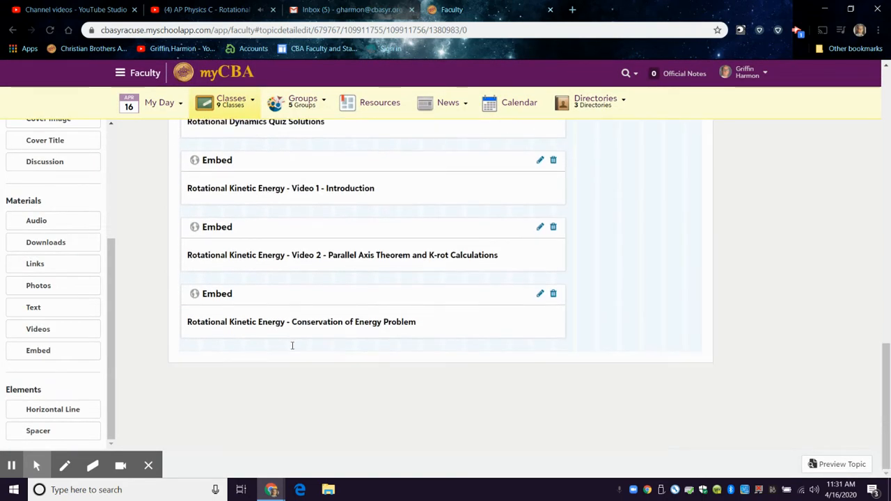
- Return to the YouTube video and copy the embed code from the video player's own options
left_click(265, 7)
scroll(280, 271, "up", 3)
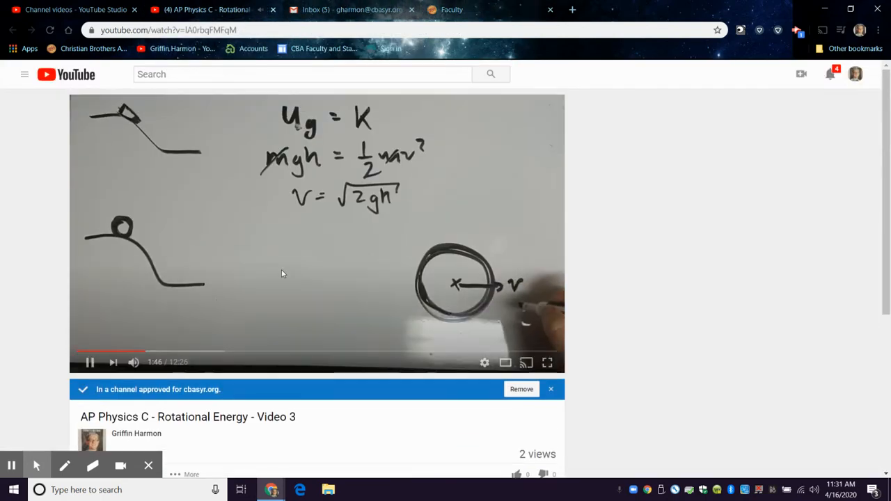
right_click(245, 209)
left_click(312, 295)
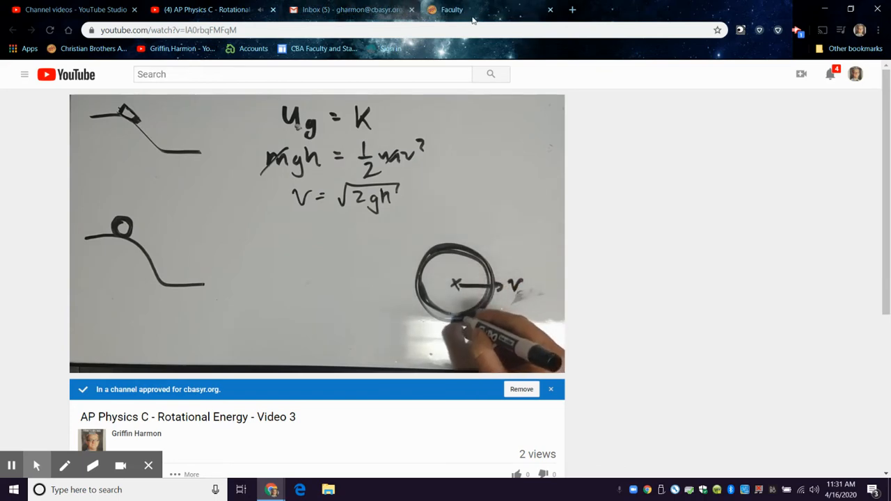
- Back in the myCBA topic, add another Embed item captioned "TEST!!!!!!!", paste the player's embed code into it, and save
key("ctrl+4")
left_click_drag(70, 351, 353, 355)
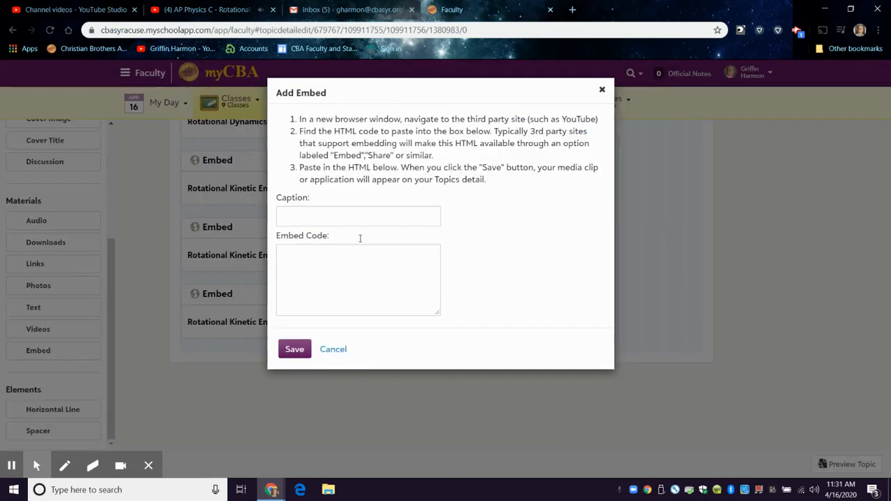
left_click(361, 210)
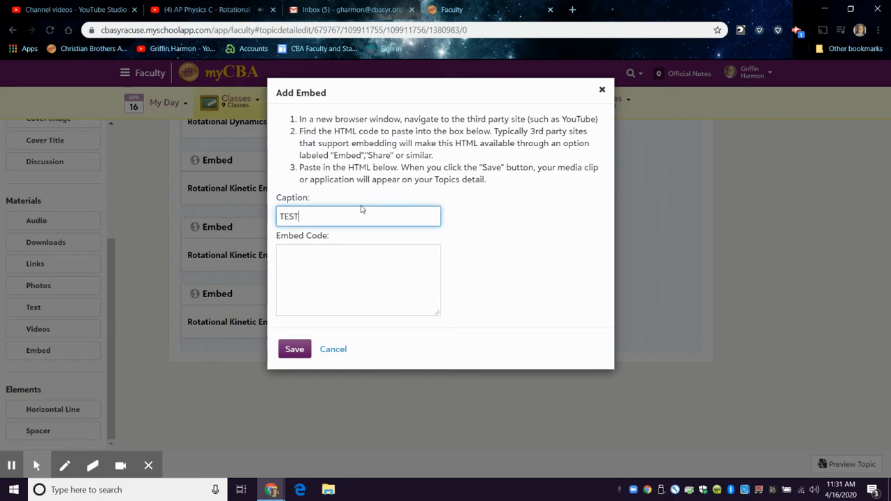
left_click(315, 257)
key("ctrl+v")
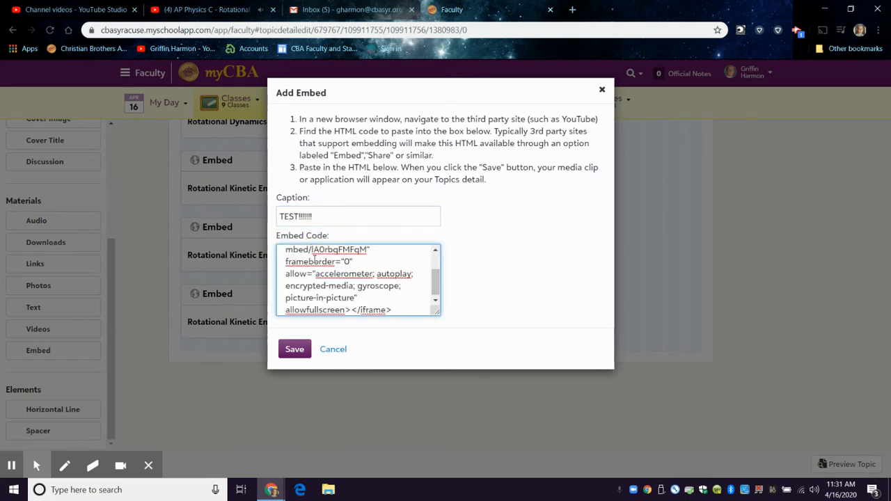
scroll(343, 263, "up", 3)
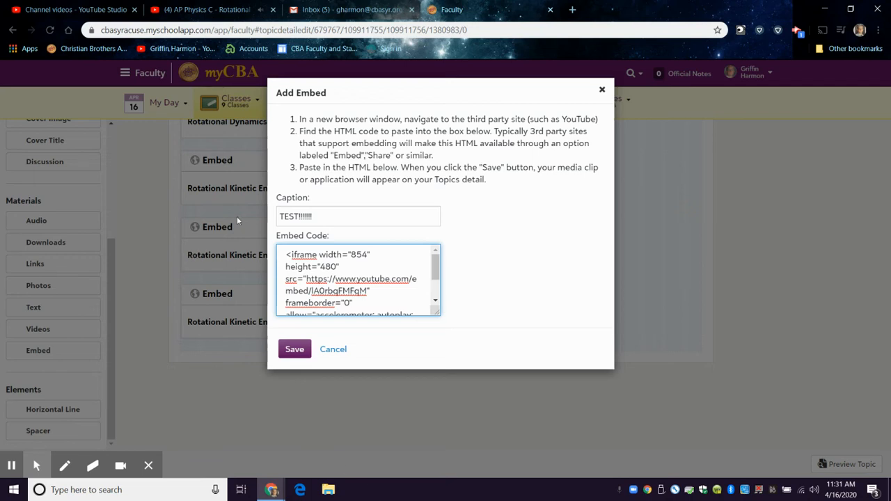
left_click(295, 350)
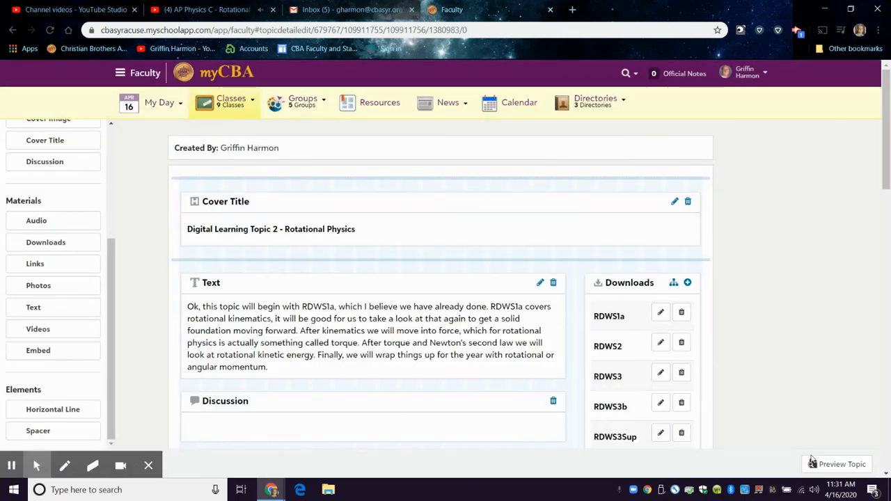
- Preview the topic and go through the page to the TEST!!!!!!! video at its end
left_click(813, 463)
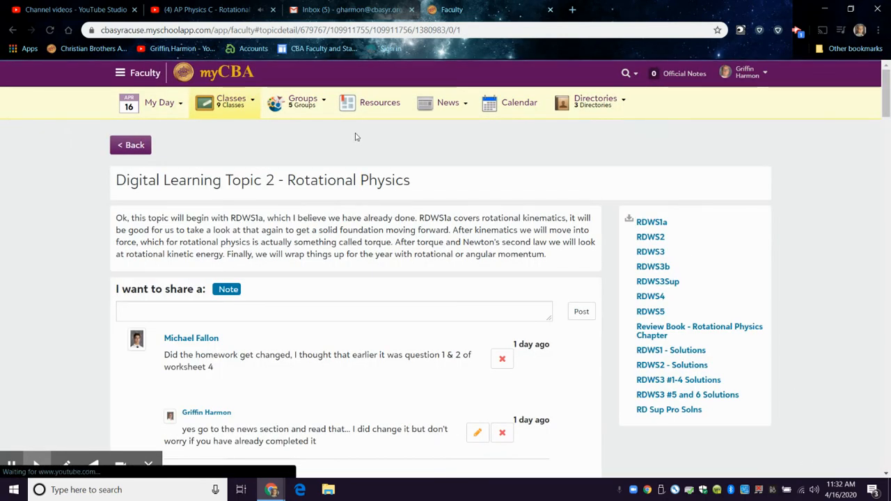
scroll(348, 140, "down", 3)
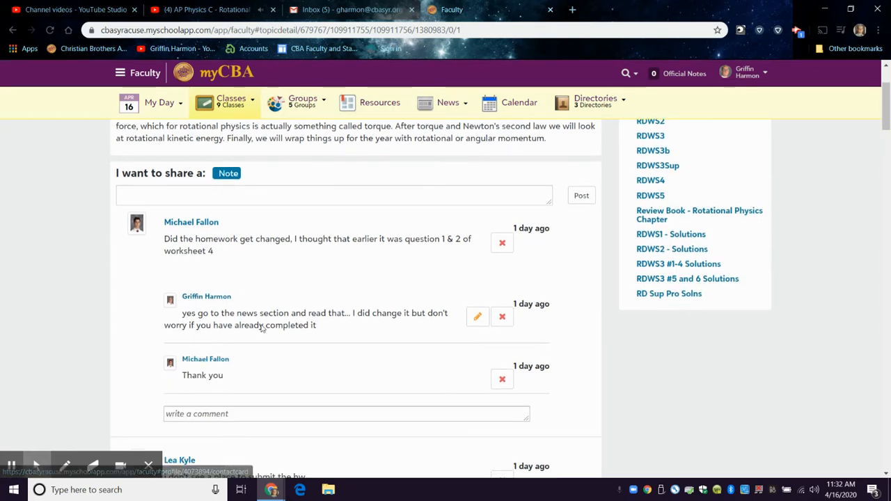
scroll(352, 279, "down", 1)
scroll(352, 279, "down", 6)
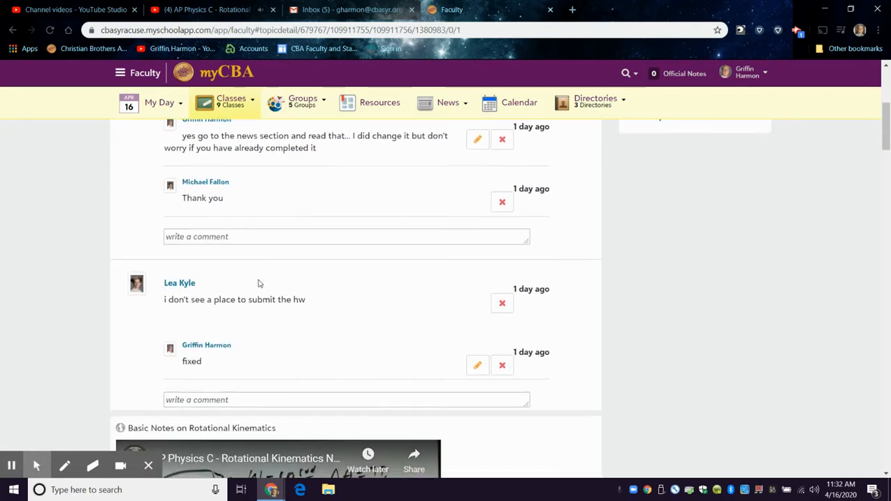
scroll(259, 280, "down", 9)
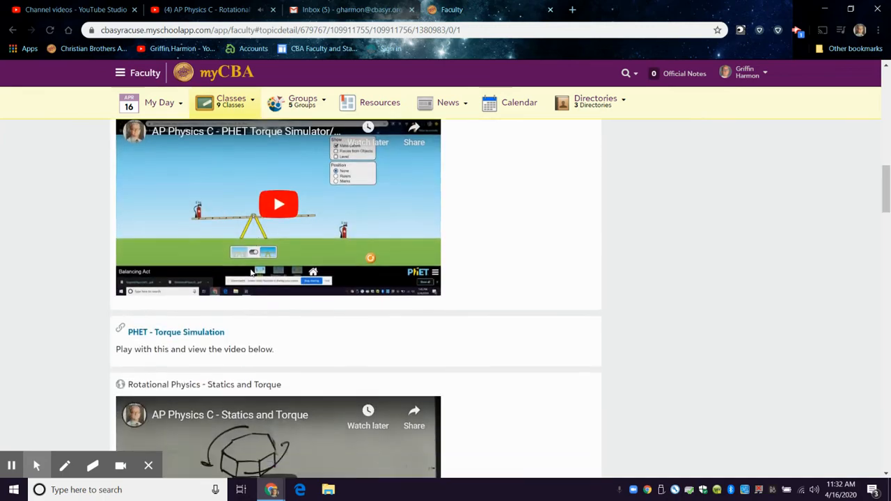
scroll(247, 266, "down", 15)
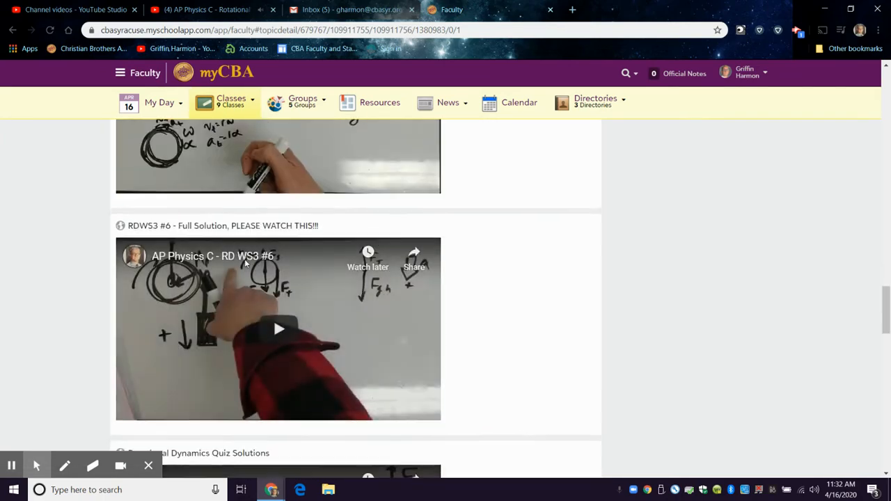
scroll(243, 262, "down", 6)
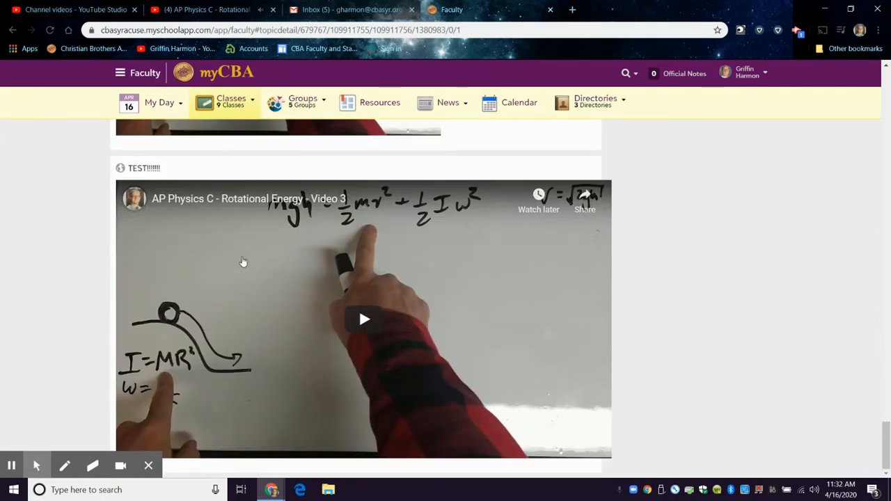
- Compare the display size of the "Rotational Kinetic Energy - Conservation of Energy Problem" video with the TEST!!!!!!! video in the preview
scroll(243, 262, "up", 5)
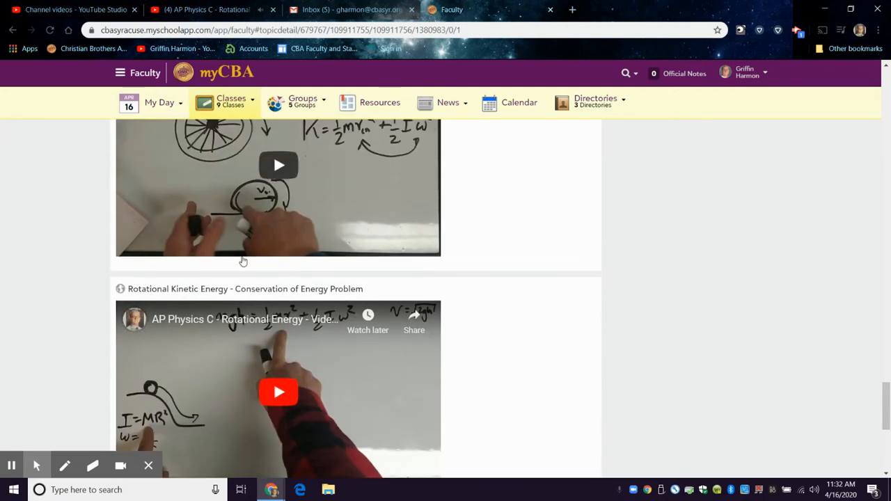
scroll(243, 262, "down", 1)
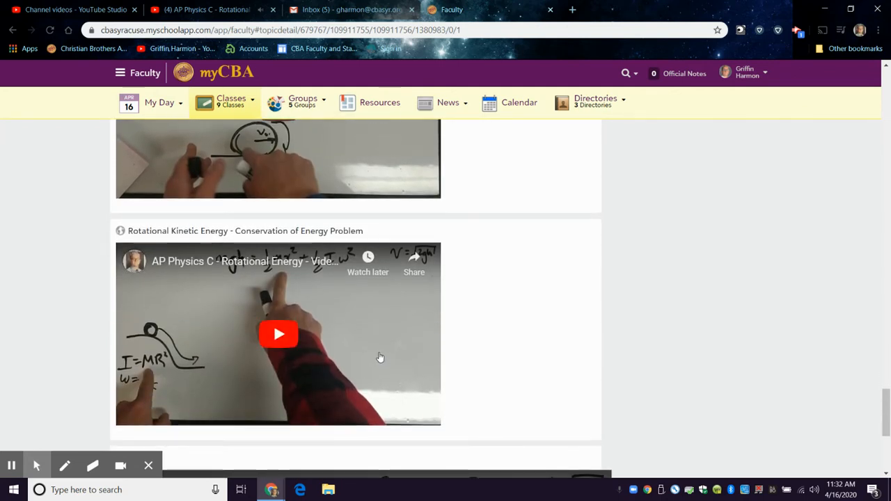
scroll(502, 306, "down", 2)
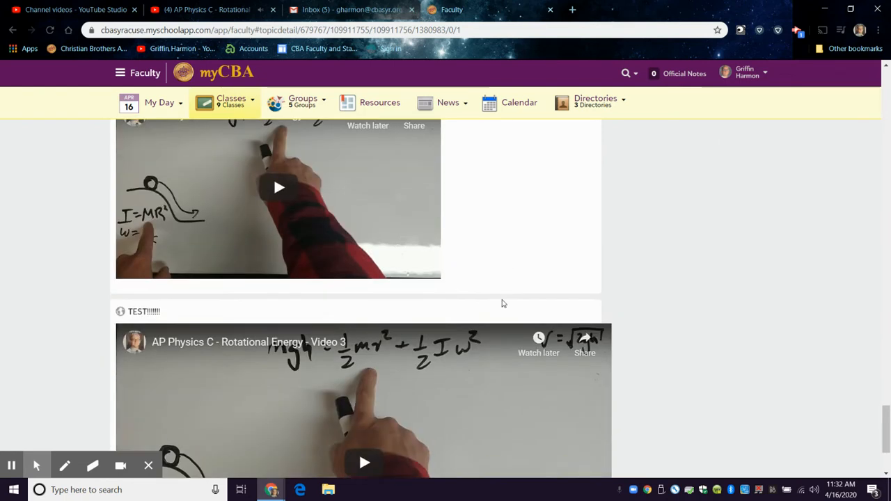
scroll(503, 303, "down", 1)
scroll(355, 327, "down", 1)
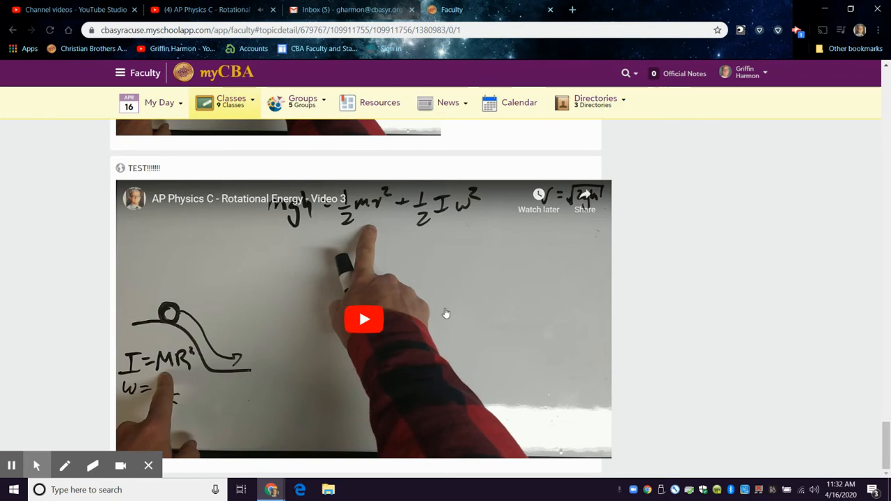
scroll(402, 295, "up", 3)
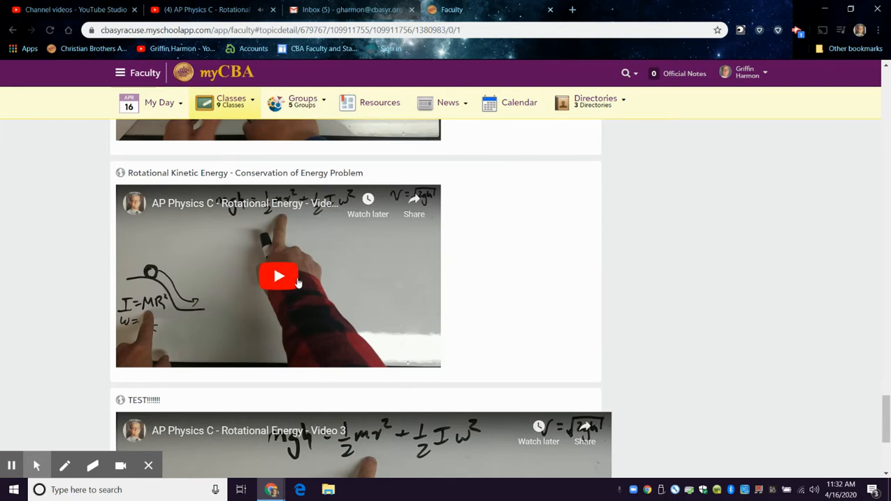
scroll(318, 278, "down", 2)
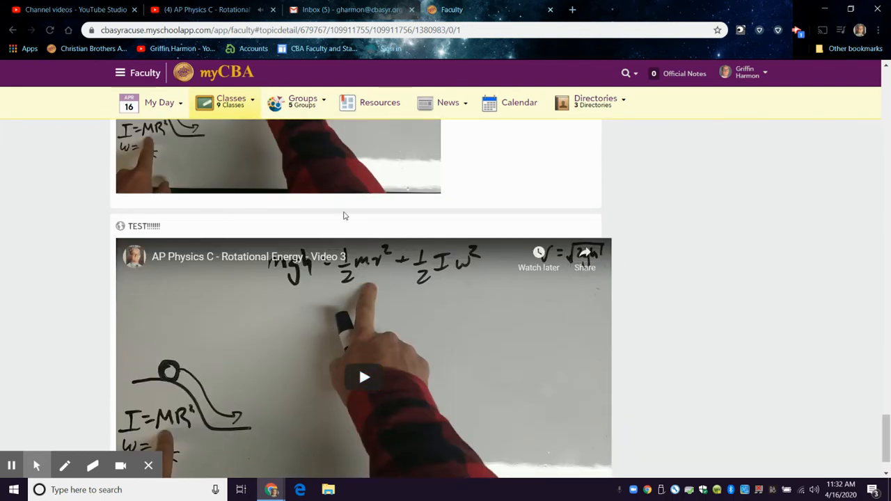
scroll(343, 216, "up", 3)
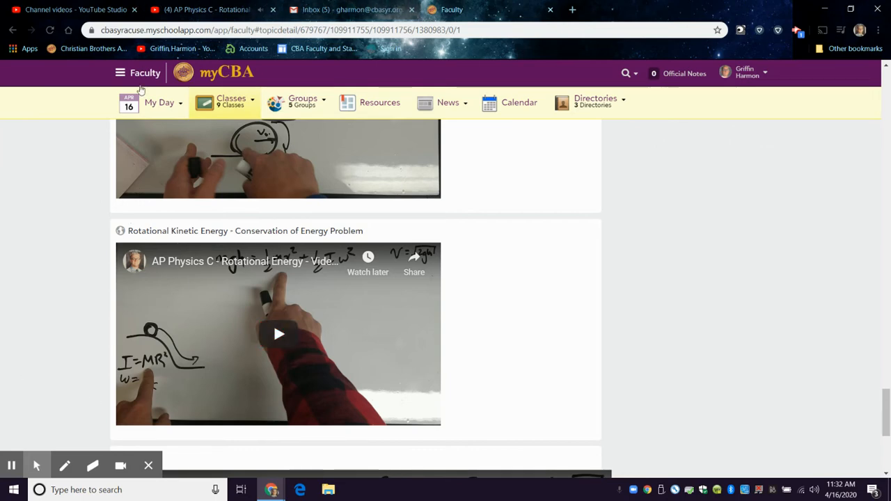
scroll(282, 233, "up", 10)
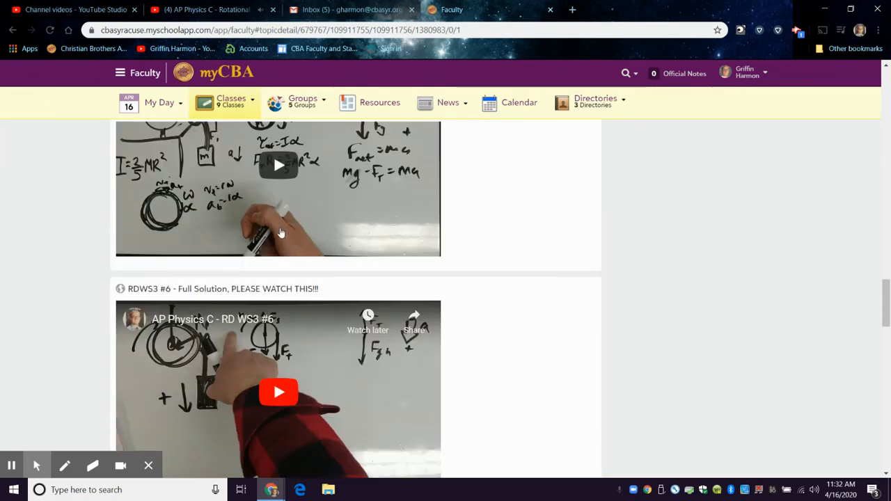
scroll(281, 233, "up", 15)
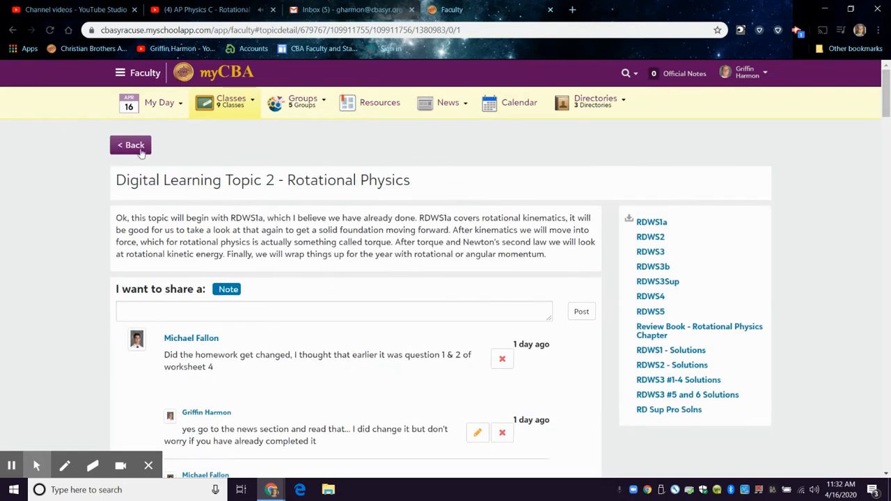
- Return to the topic layout and check the iframe width and height in the Conservation of Energy Problem embed without changing it
left_click(135, 145)
scroll(259, 282, "down", 5)
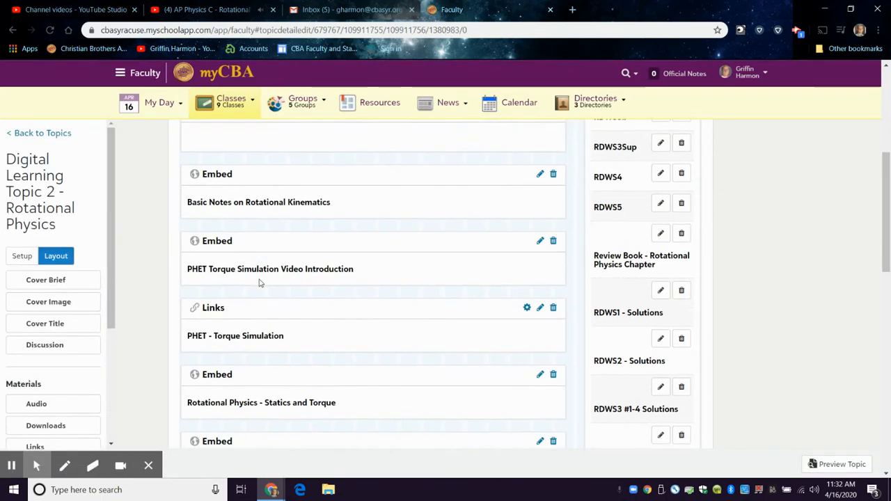
scroll(259, 282, "down", 10)
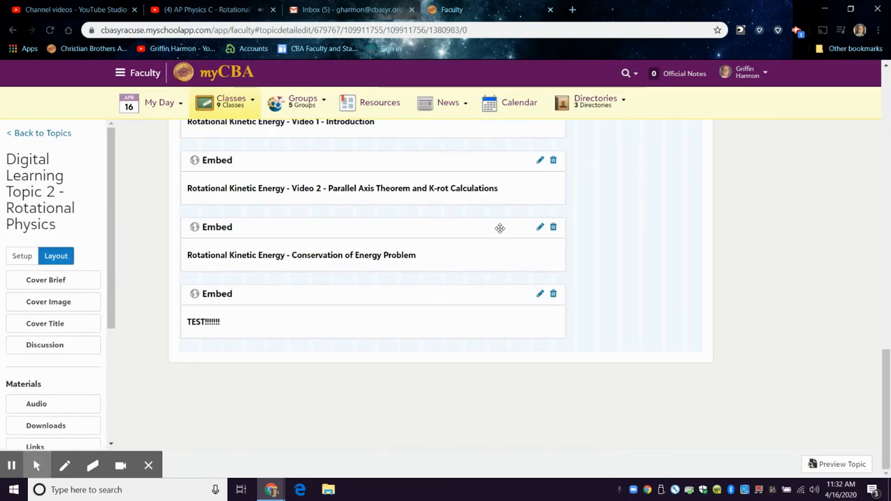
left_click(539, 230)
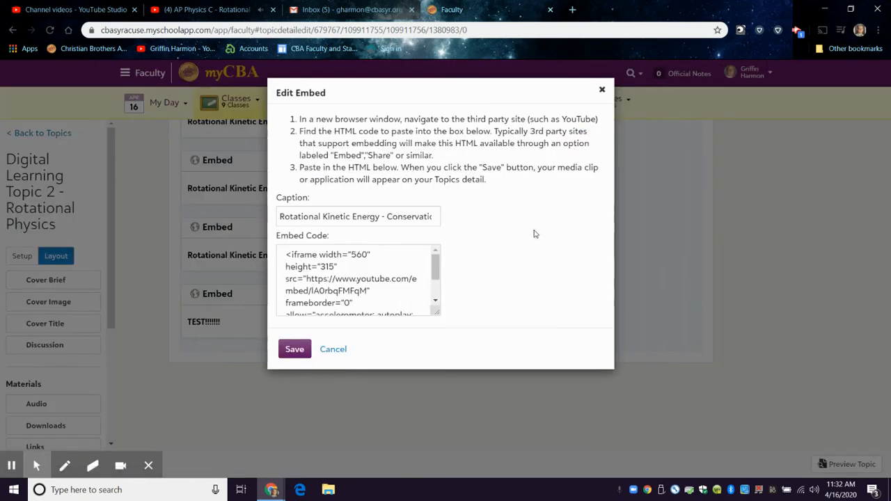
left_click(333, 350)
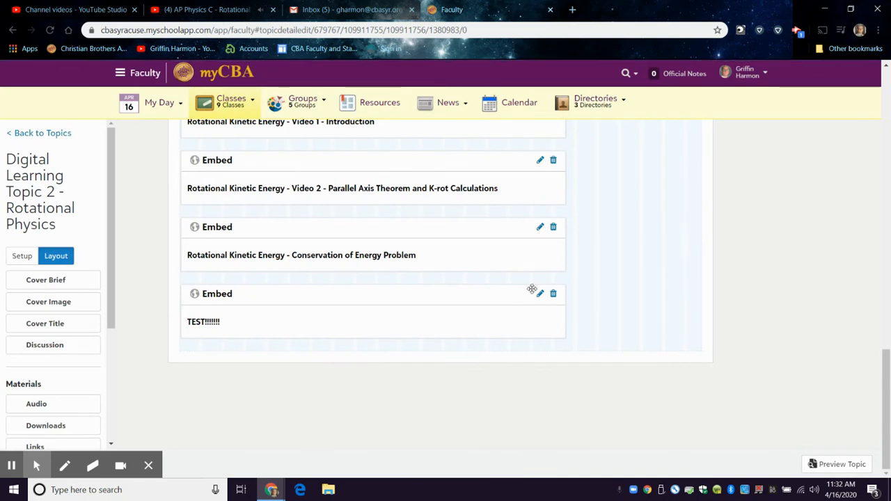
- Set the iframe width to 560 and height to 315 in the TEST!!!!!!! item's embed code and save it
left_click(537, 294)
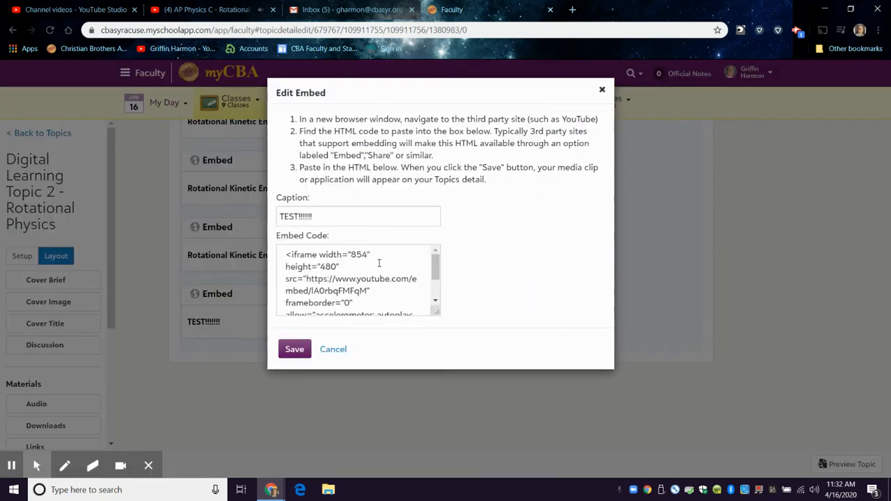
left_click(367, 255)
double_click(358, 254)
left_click(355, 255)
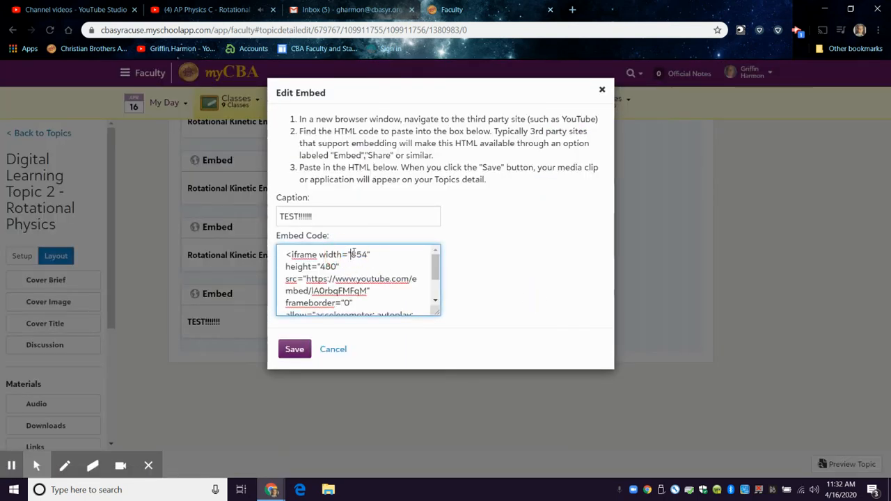
left_click_drag(350, 255, 367, 254)
type("560")
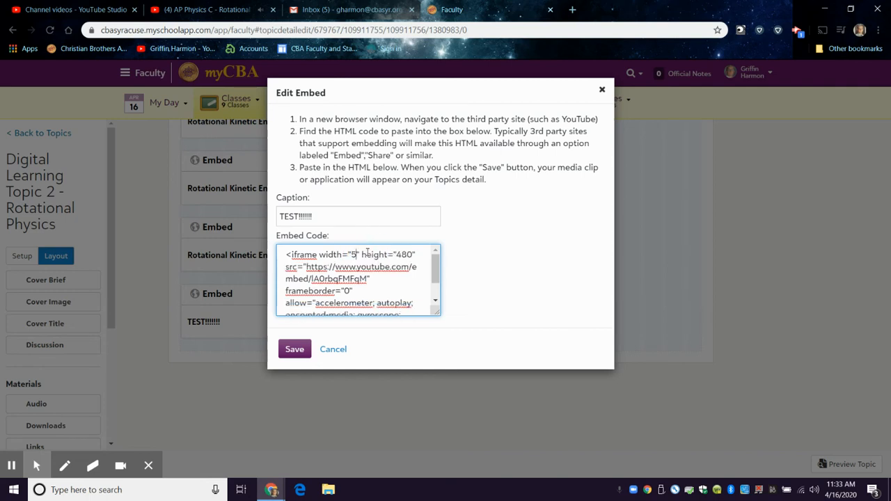
left_click_drag(338, 266, 321, 267)
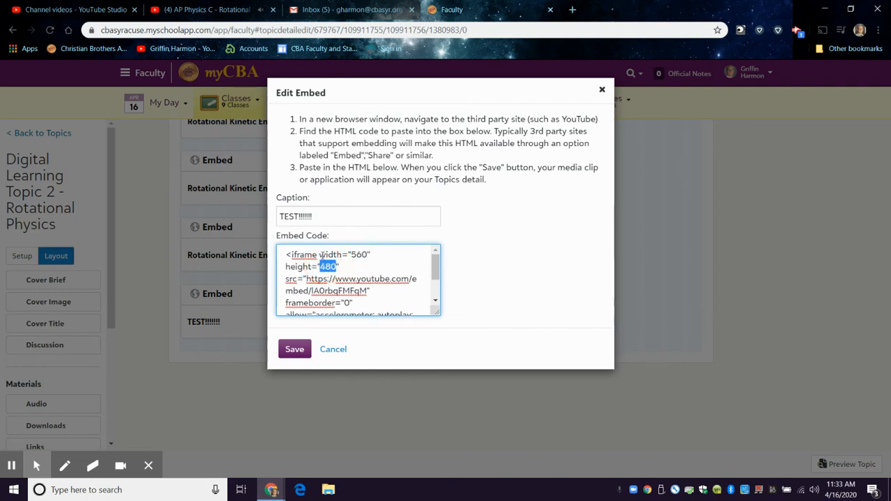
type("315")
left_click(294, 349)
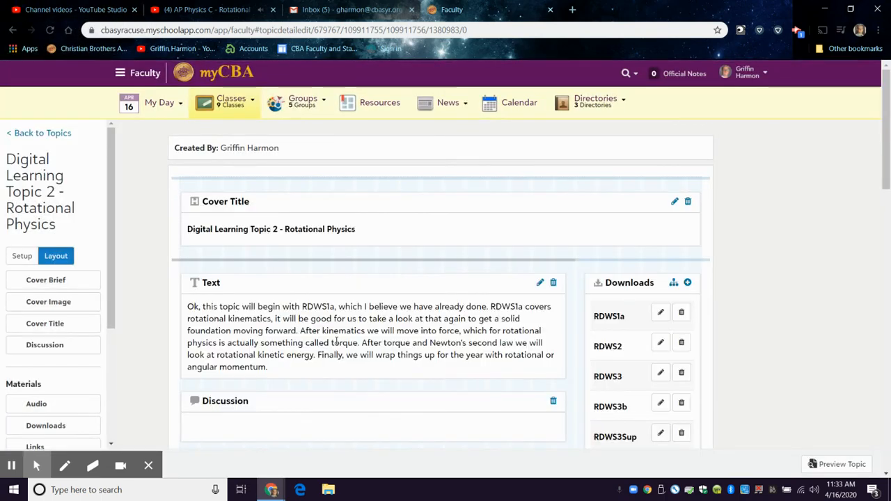
- Preview the topic again and check the resized TEST!!!!!!! video against the one above it
left_click(837, 463)
scroll(613, 350, "down", 15)
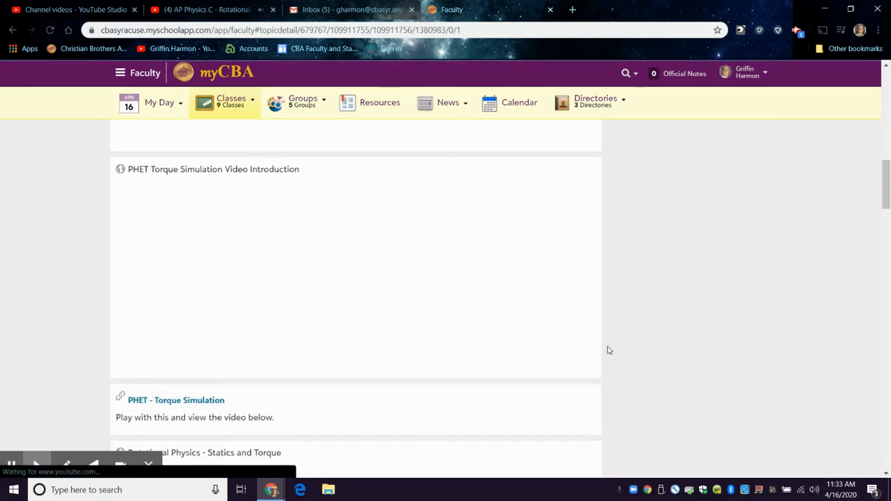
scroll(604, 361, "down", 5)
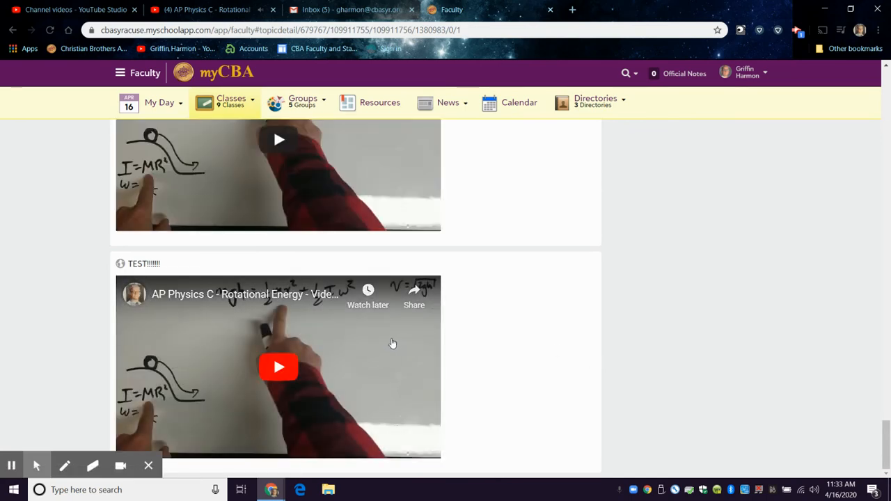
scroll(392, 347, "up", 10)
scroll(319, 223, "up", 10)
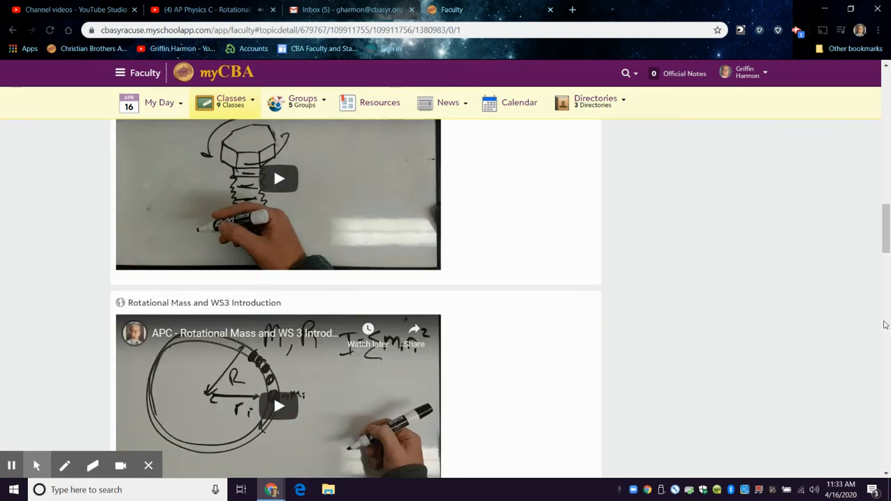
left_click_drag(888, 242, 889, 139)
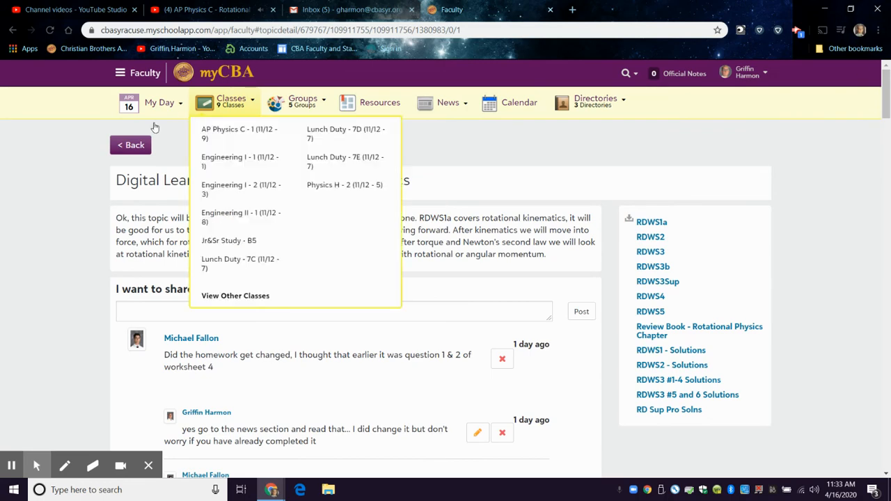
- Return to the topic layout and delete the TEST!!!!!!! Embed item
left_click(120, 148)
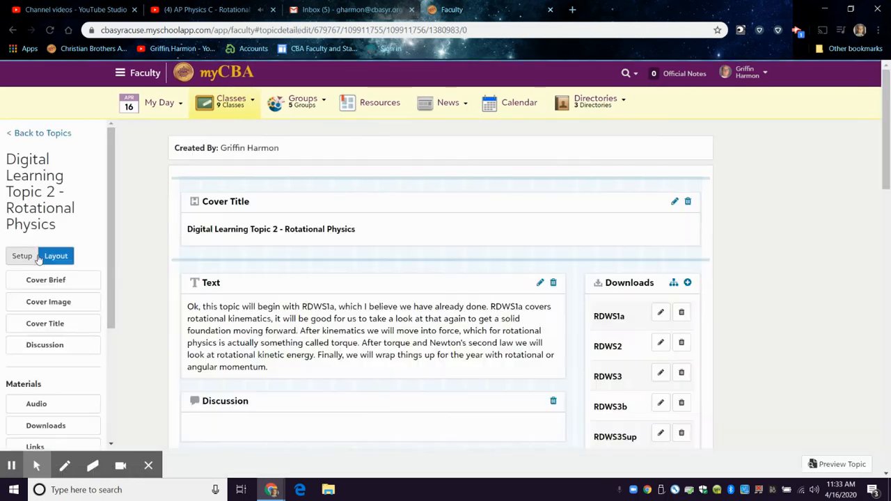
scroll(278, 319, "down", 3)
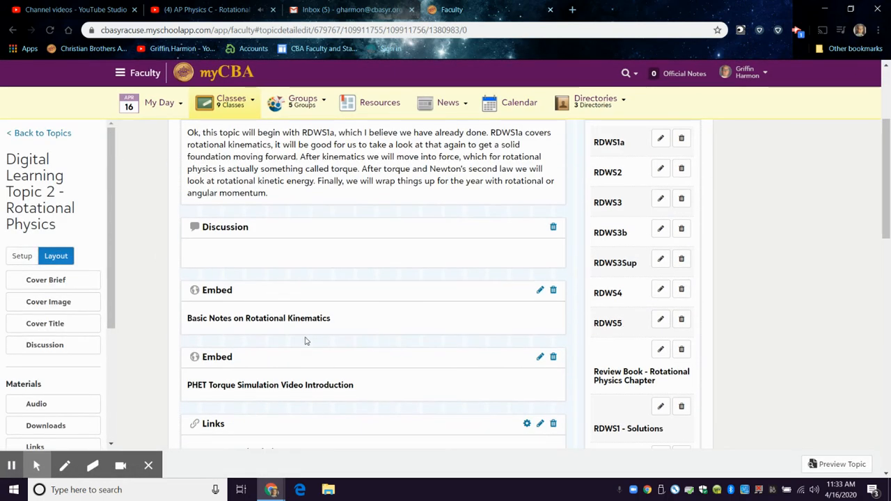
scroll(402, 335, "down", 15)
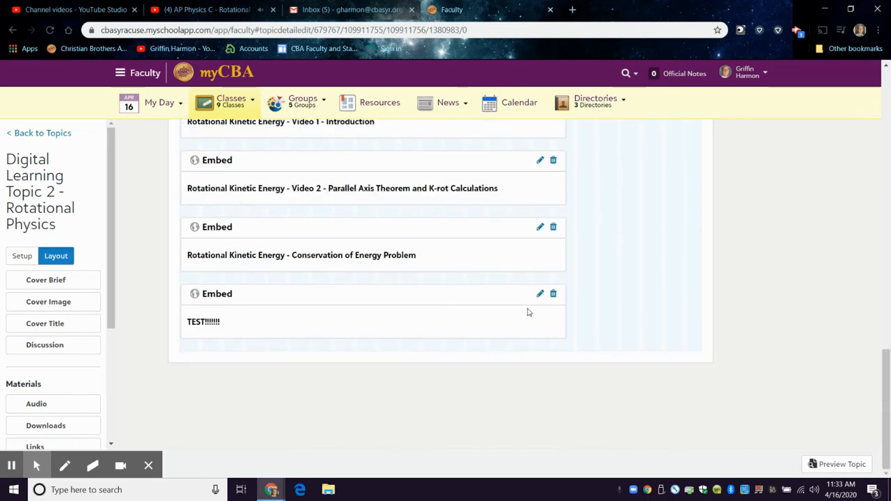
left_click(555, 296)
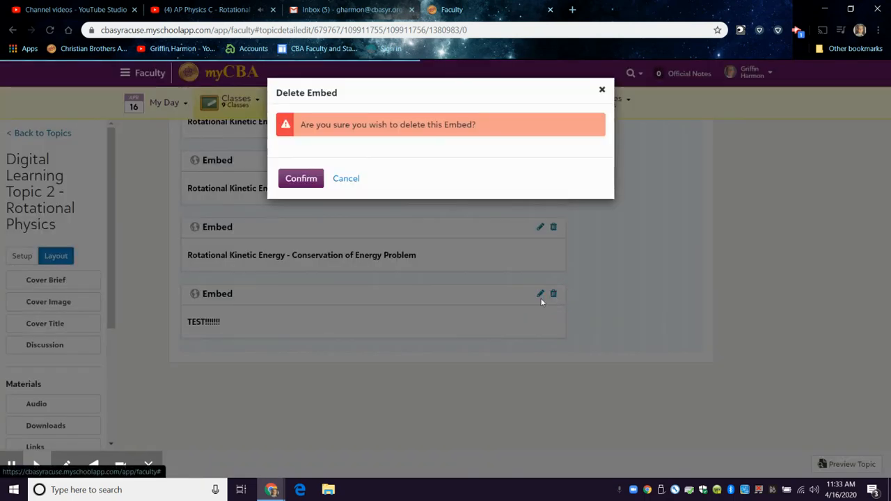
left_click(314, 178)
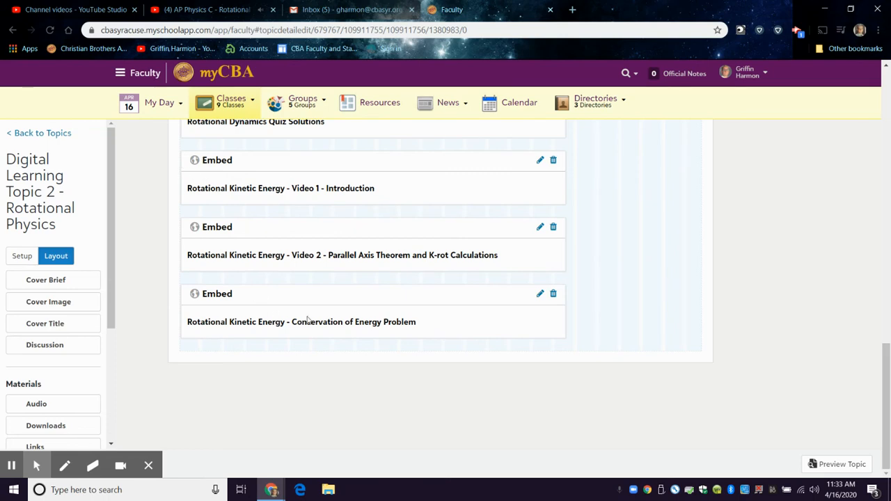
- Change the last Embed item's caption to "Rotational Kinetic Energy - Video 3 - Conservation of Energy Problem" and save it
left_click(540, 294)
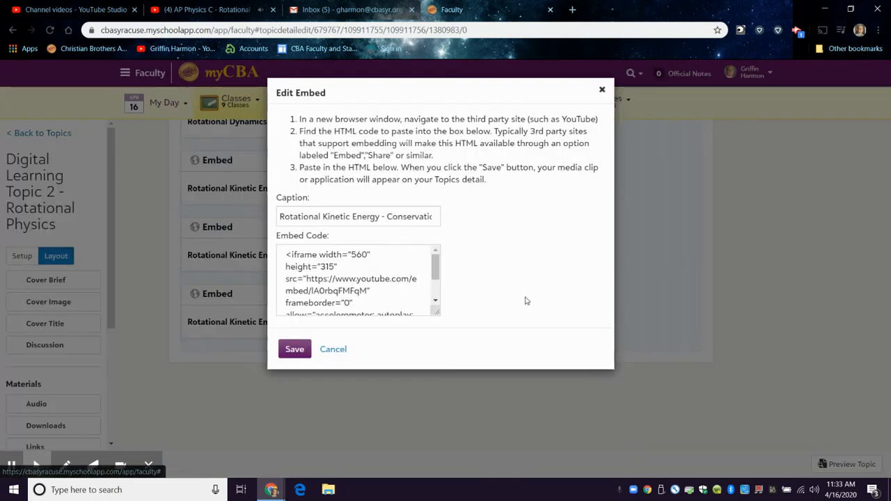
left_click(388, 215)
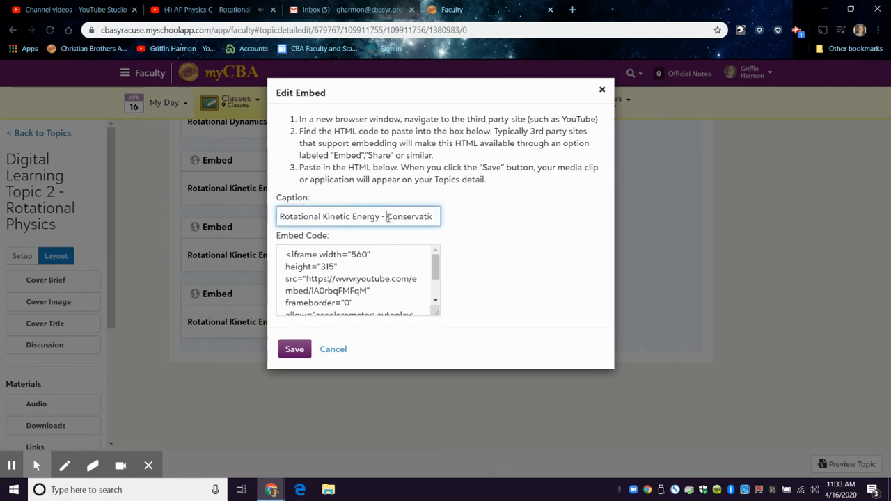
type("Y")
left_click(295, 349)
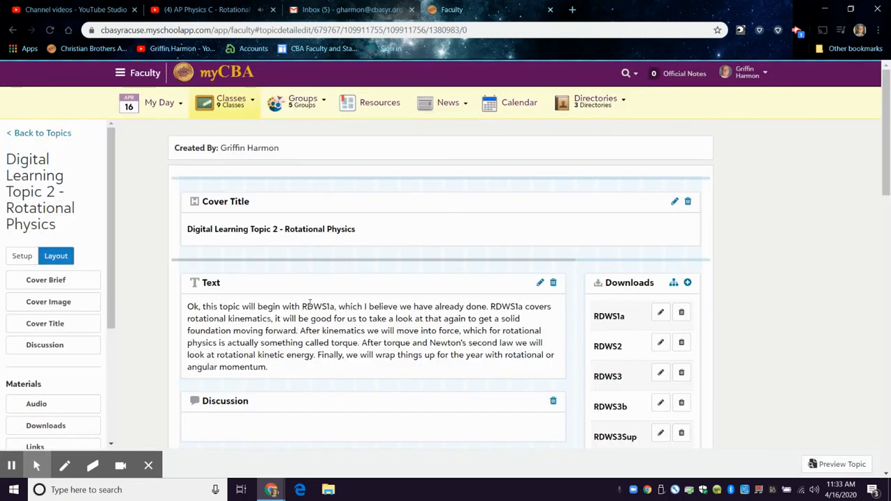
scroll(355, 265, "down", 10)
scroll(346, 309, "down", 8)
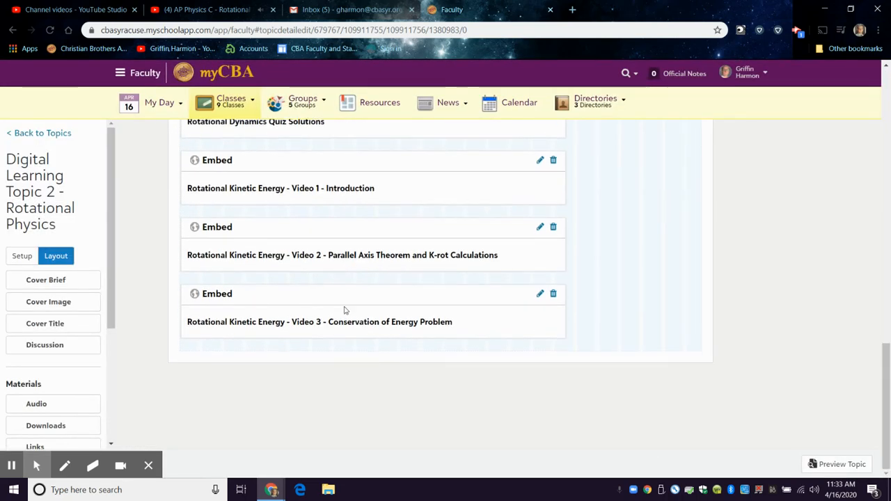
- Leave the topic layout and return to the AP Physics C class's list of topics
scroll(467, 251, "up", 5)
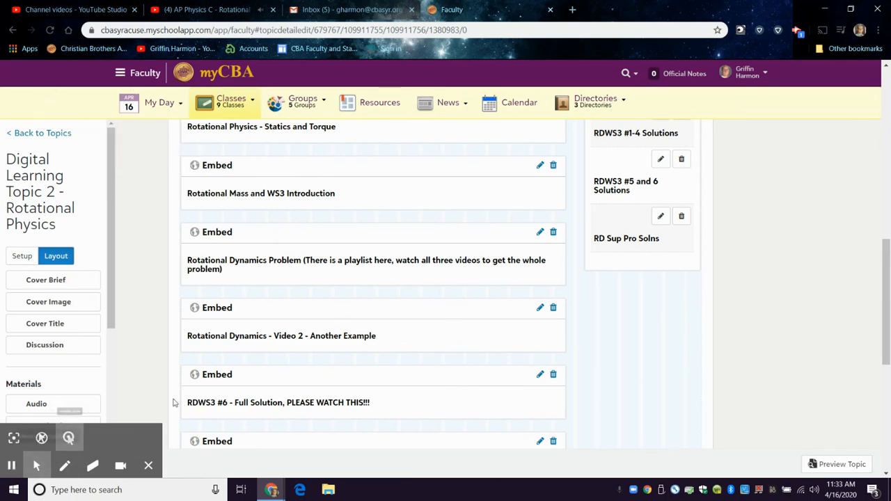
scroll(836, 421, "up", 10)
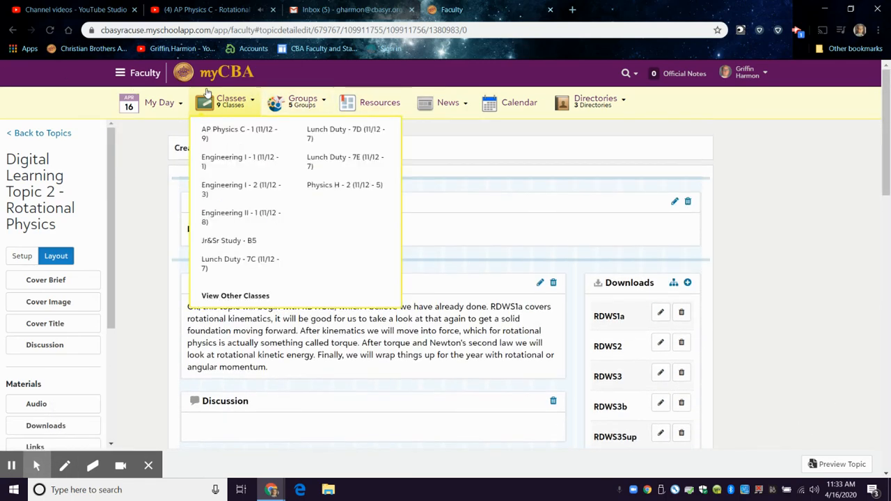
left_click(41, 133)
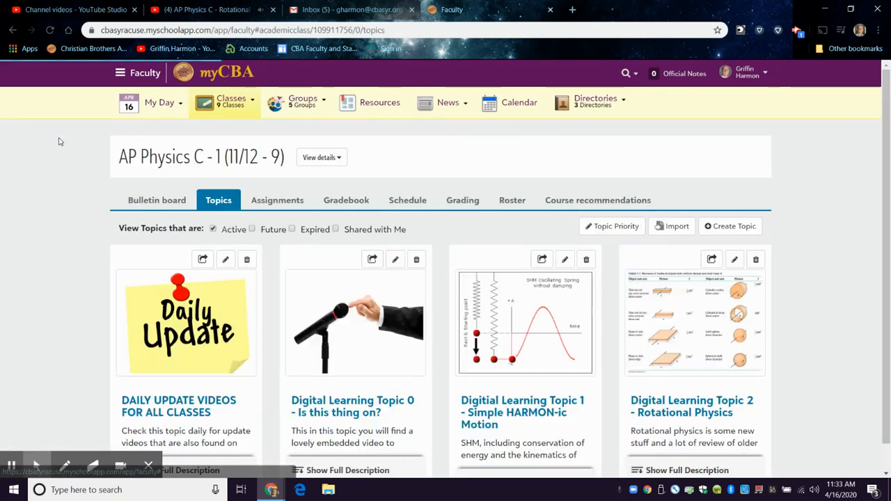
- Open the published Digital Learning Topic 2 - Rotational Physics page and check the Video 3 embed and its caption against Video 2
scroll(583, 403, "down", 1)
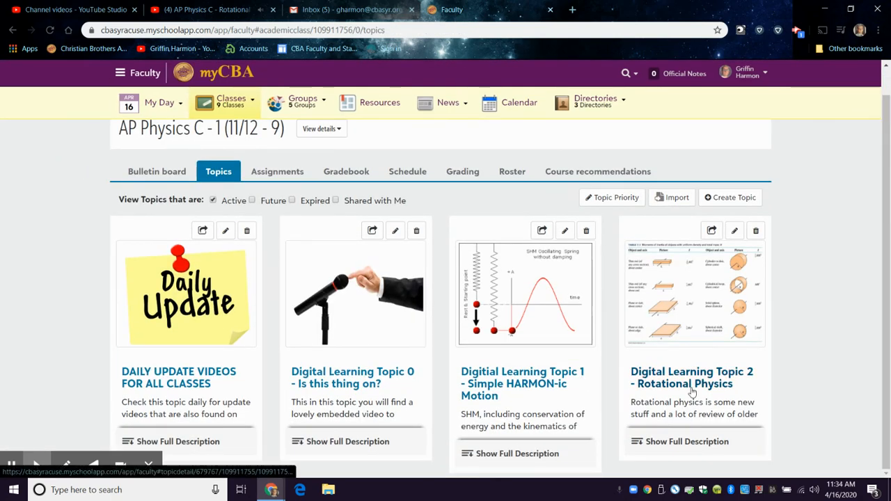
left_click(693, 389)
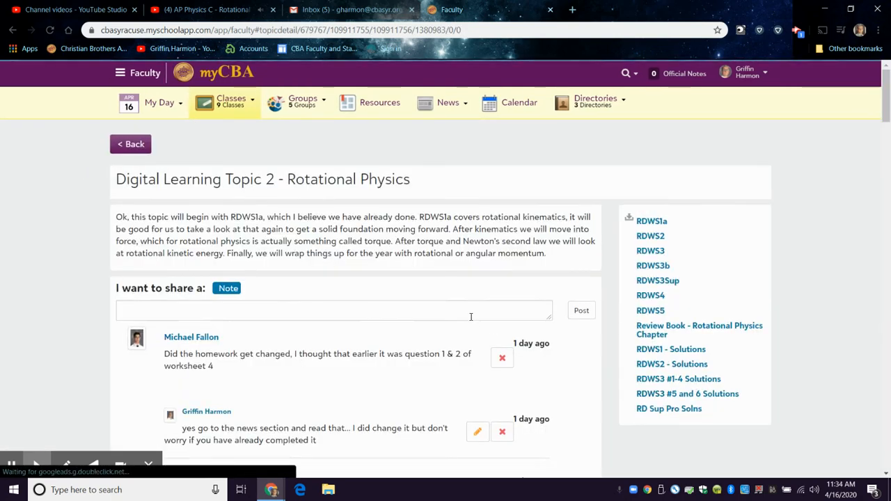
scroll(471, 317, "down", 3)
scroll(471, 317, "down", 4)
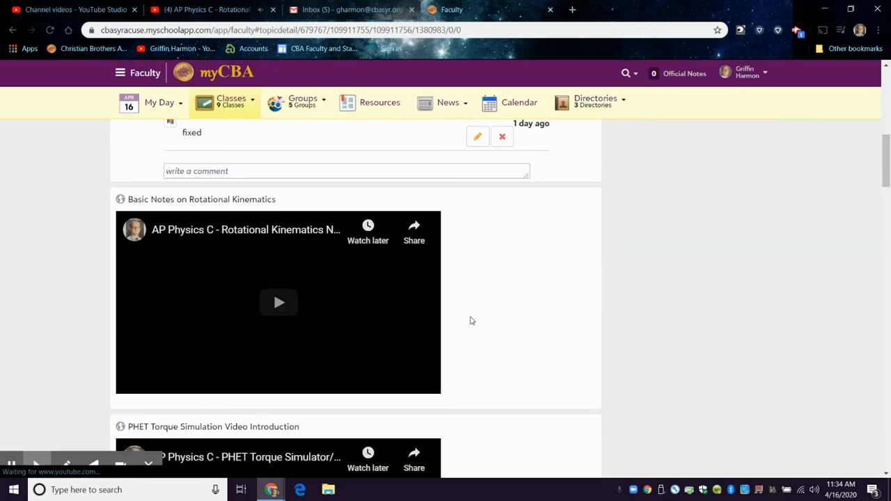
scroll(470, 320, "down", 6)
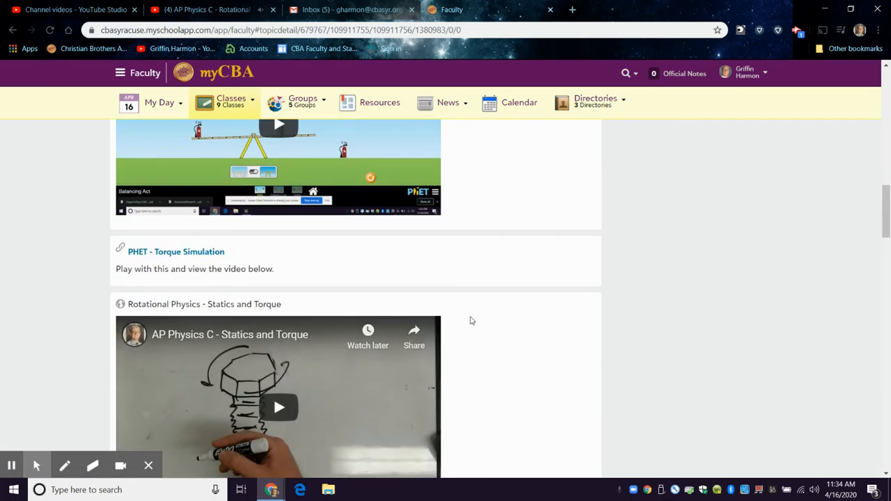
scroll(471, 320, "down", 15)
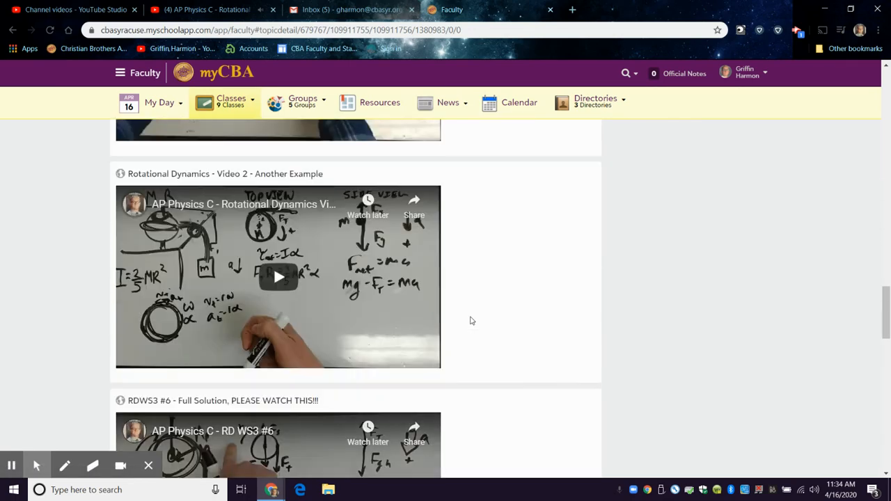
scroll(471, 320, "down", 12)
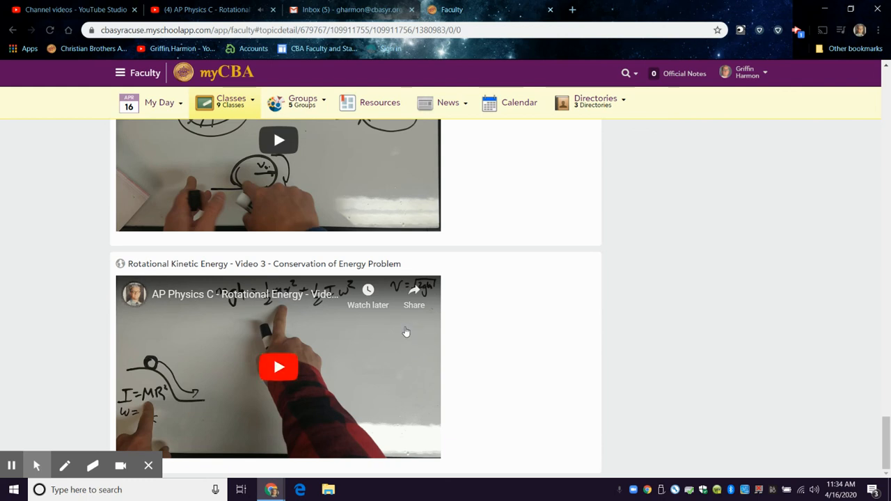
scroll(345, 318, "up", 2)
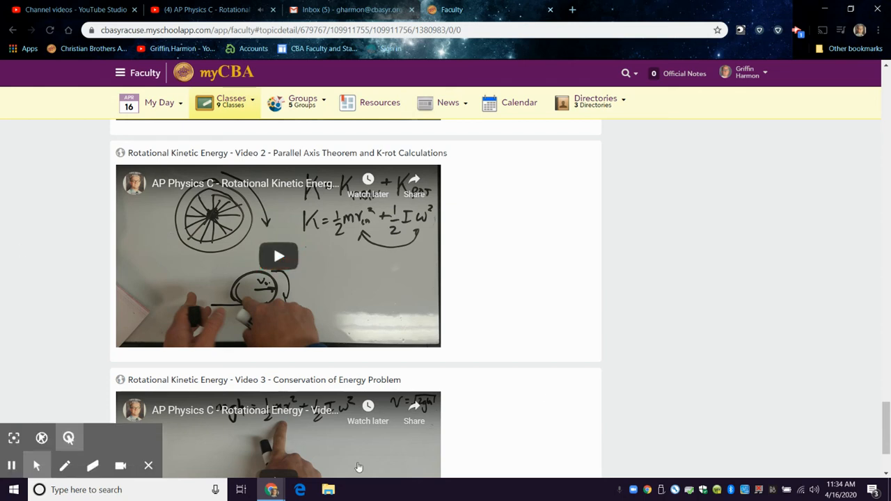
left_click(799, 32)
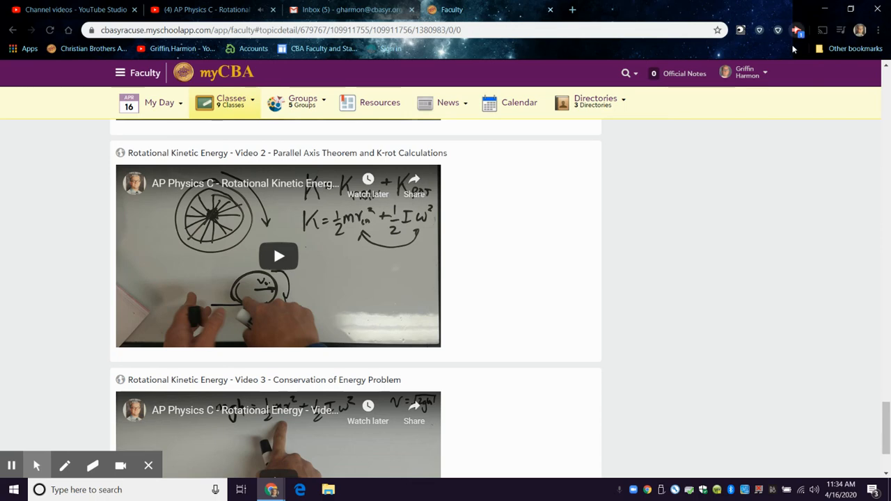